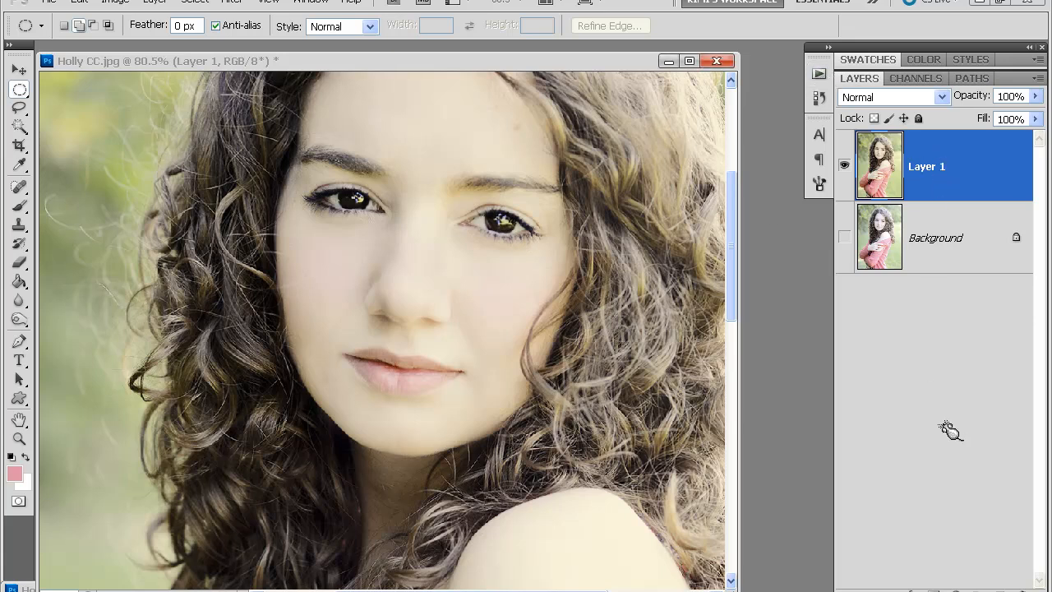
Add a new layer above Layer 1, filled with 50% Gray and set to the Overlay blend mode
key("ctrl+shift+alt+n")
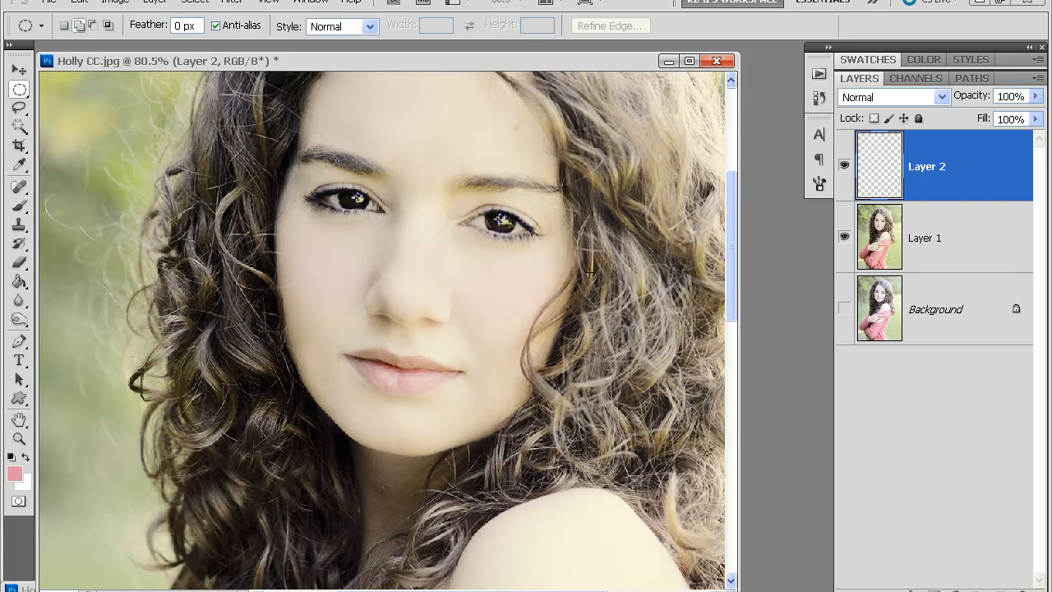
left_click(116, 5)
mouse_move(79, 2)
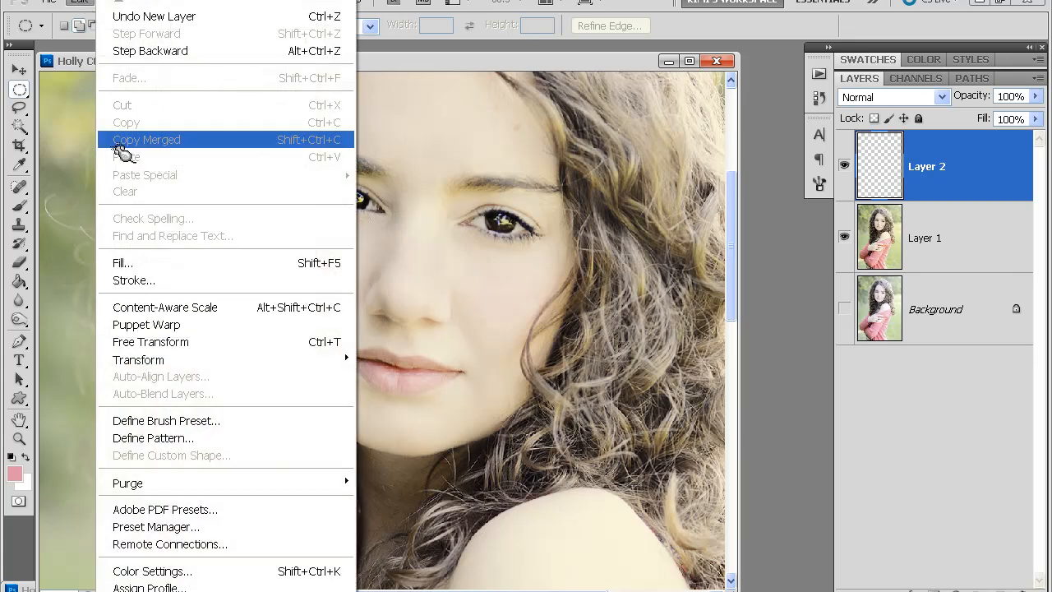
left_click(136, 263)
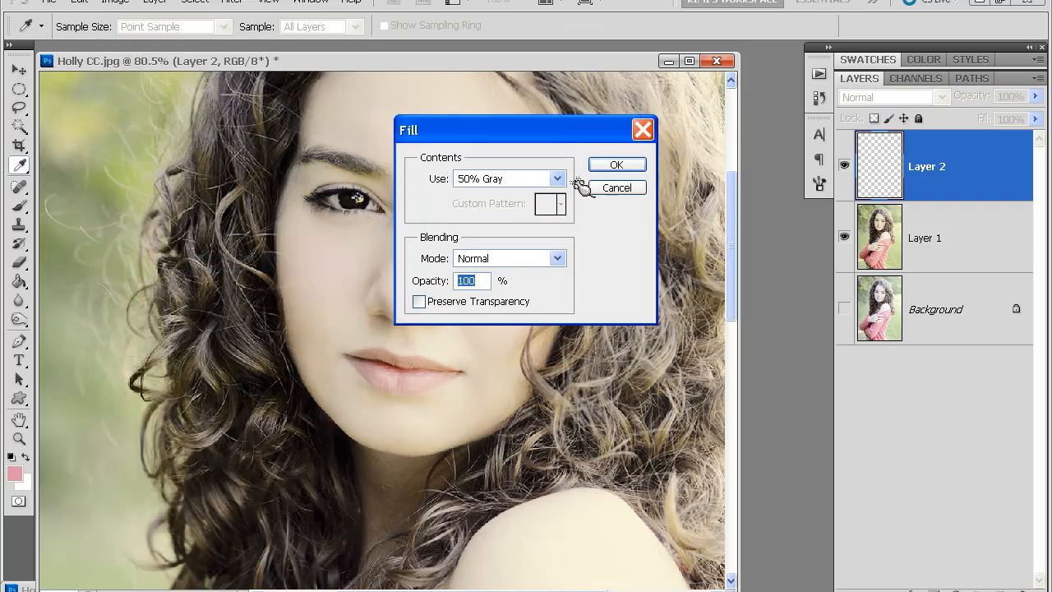
left_click(631, 165)
left_click(876, 98)
left_click(896, 362)
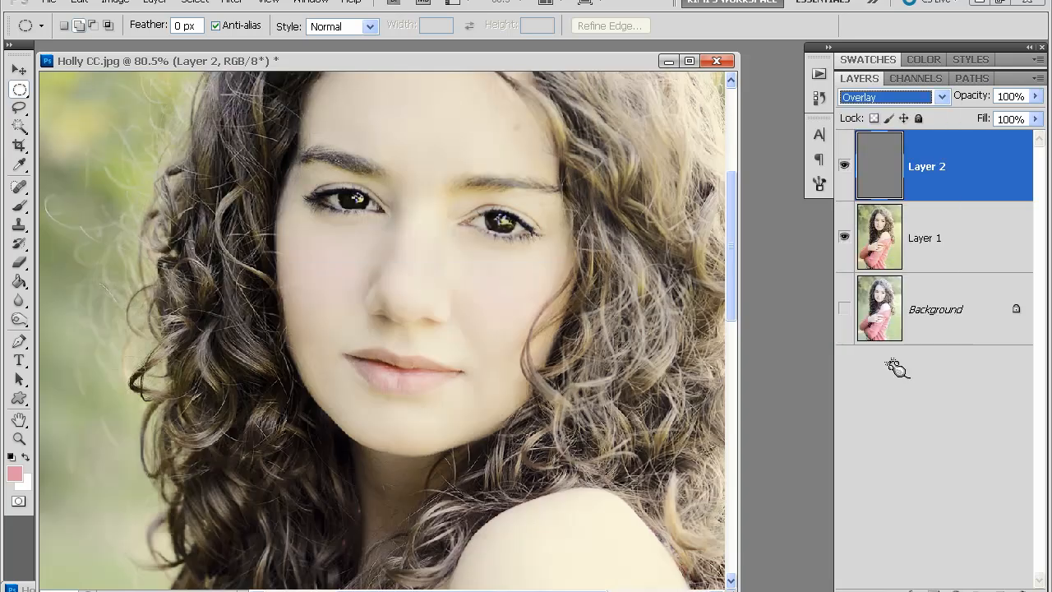
Darken the lower lash line of the subject's left eye on the gray layer, using the Burn tool with a 6 px brush
mouse_move(18, 319)
left_mouse_down()
mouse_move(90, 345)
mouse_move(89, 335)
left_mouse_up()
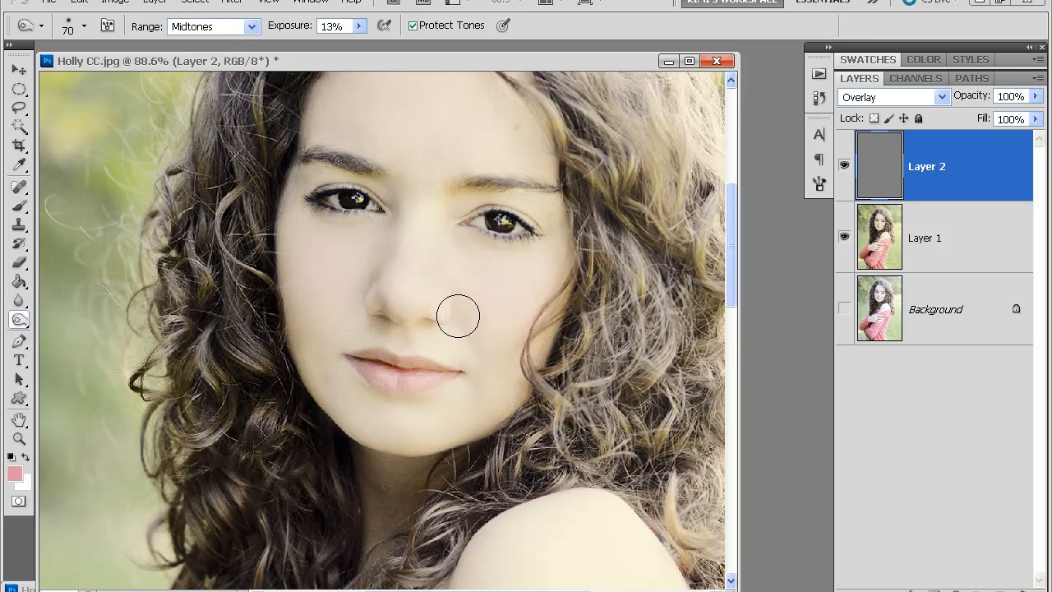
scroll(458, 313, "up", 4)
scroll(462, 302, "up", 3)
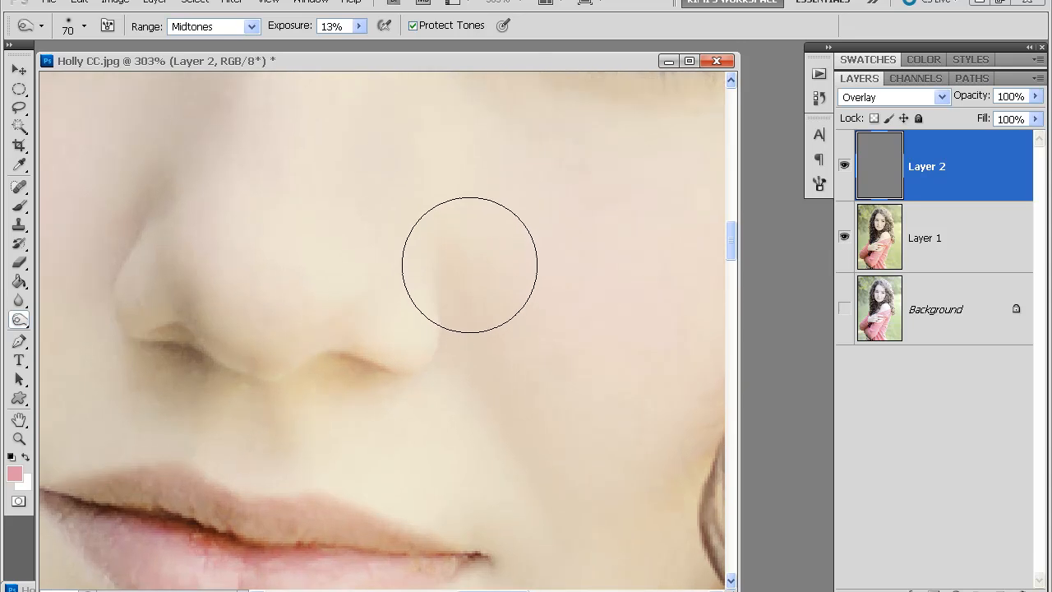
left_click_drag(416, 162, 402, 395)
scroll(486, 376, "up", 2)
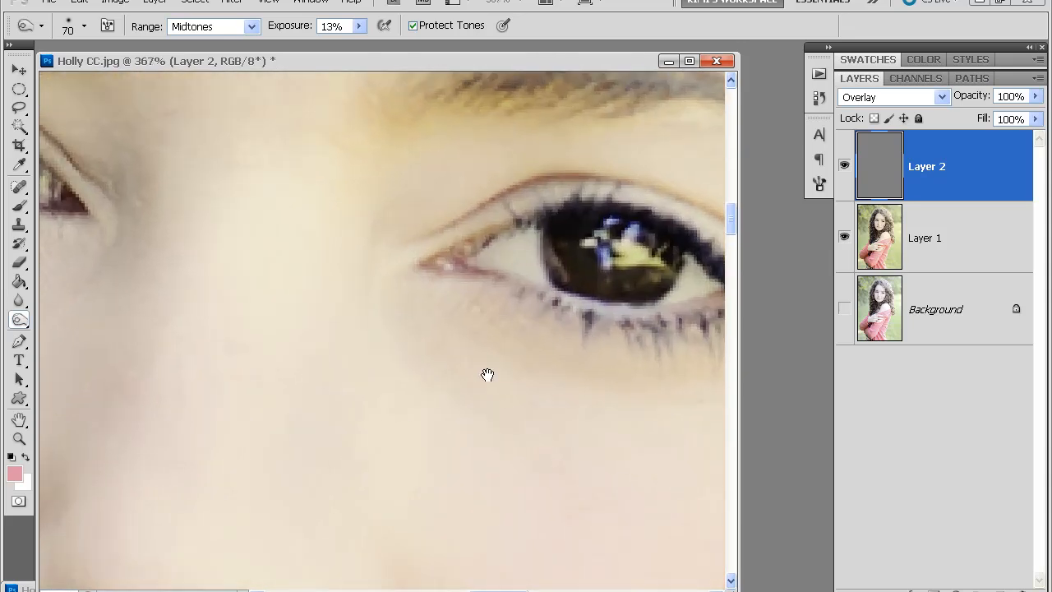
left_click_drag(453, 347, 342, 452)
key("bracketleft")
key("bracketleft")
key("bracketleft")
key("bracketleft")
key("bracketleft")
key("bracketleft")
key("bracketleft")
scroll(522, 429, "up", 3)
key("bracketleft")
scroll(530, 426, "down", 1)
key("bracketleft")
key("bracketleft")
key("bracketleft")
key("bracketleft")
key("bracketleft")
key("bracketleft")
key("bracketleft")
key("bracketleft")
key("bracketright")
key("bracketright")
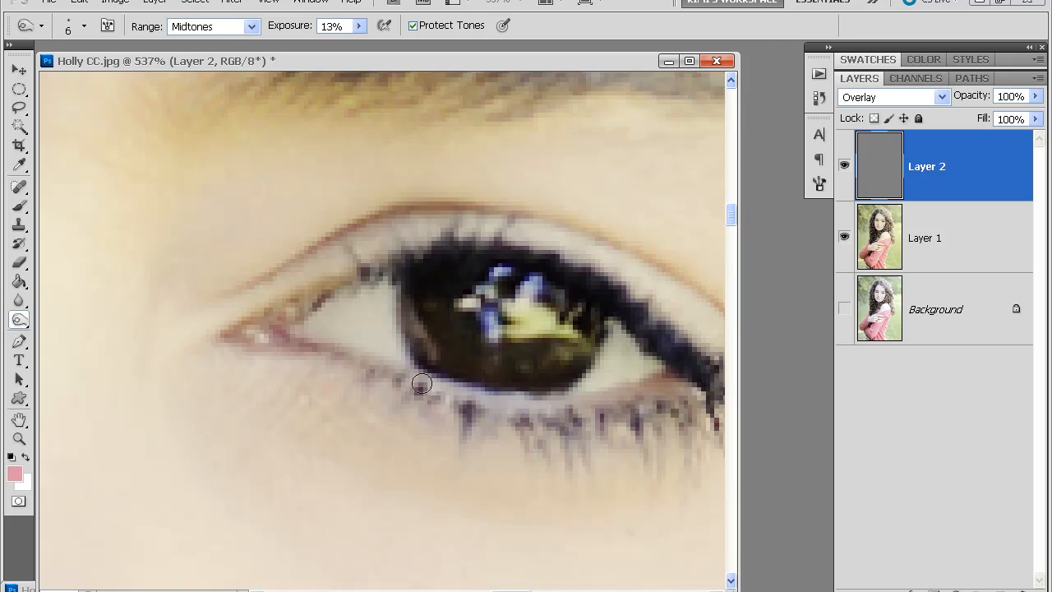
mouse_move(203, 362)
left_mouse_down()
mouse_move(272, 352)
mouse_move(636, 362)
left_mouse_up()
left_click_drag(272, 341, 543, 474)
left_click_drag(401, 423, 559, 418)
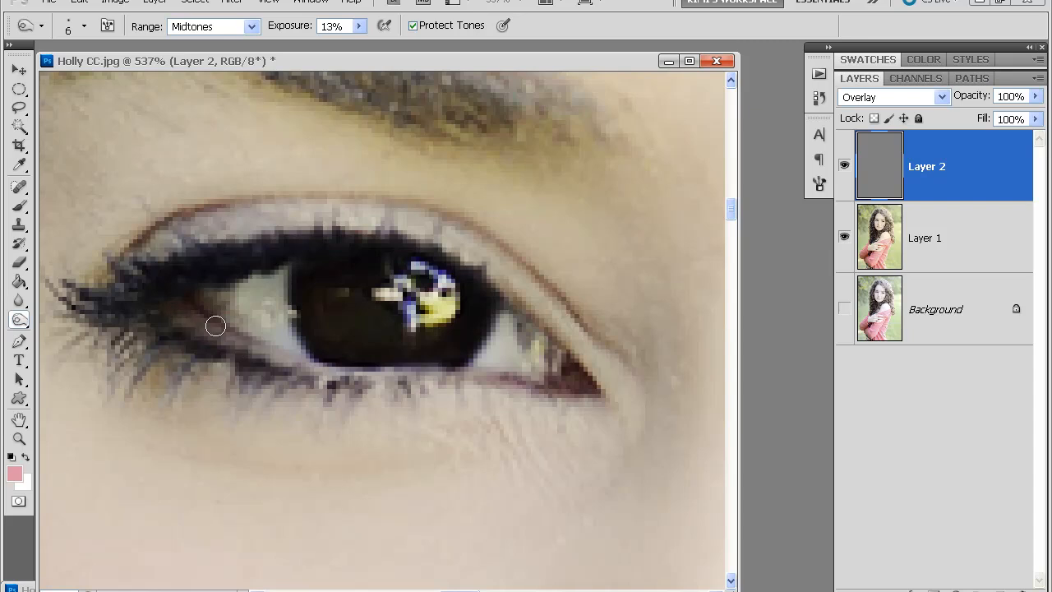
Continue burning in the lower lash lines of both eyes with the 6 px brush
left_click_drag(666, 392, 429, 340)
left_click_drag(694, 328, 408, 345)
left_click_drag(606, 304, 489, 229)
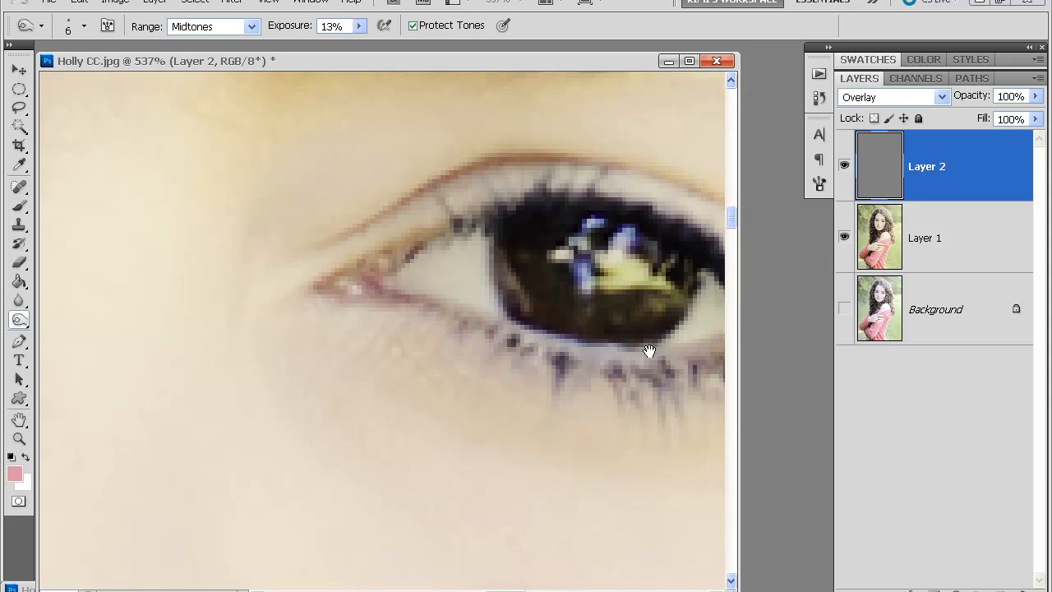
mouse_move(665, 356)
left_mouse_down()
mouse_move(532, 320)
mouse_move(616, 321)
mouse_move(556, 304)
mouse_move(434, 313)
mouse_move(356, 294)
mouse_move(399, 295)
mouse_move(331, 301)
mouse_move(278, 267)
left_mouse_up()
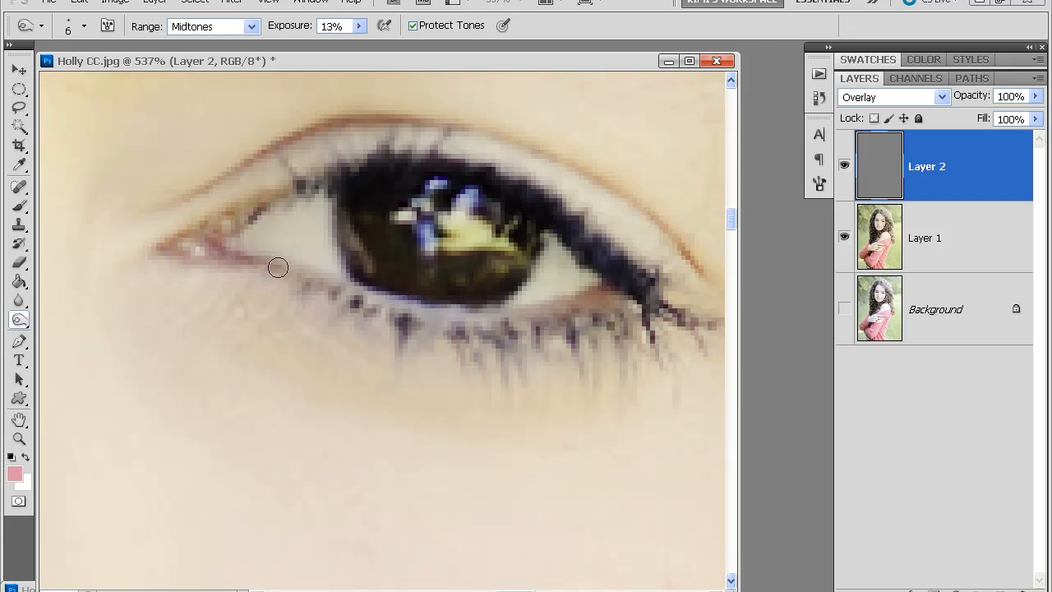
Compare the face with and without the gray burn layer and merge that layer down into Layer 1
scroll(232, 303, "down", 2)
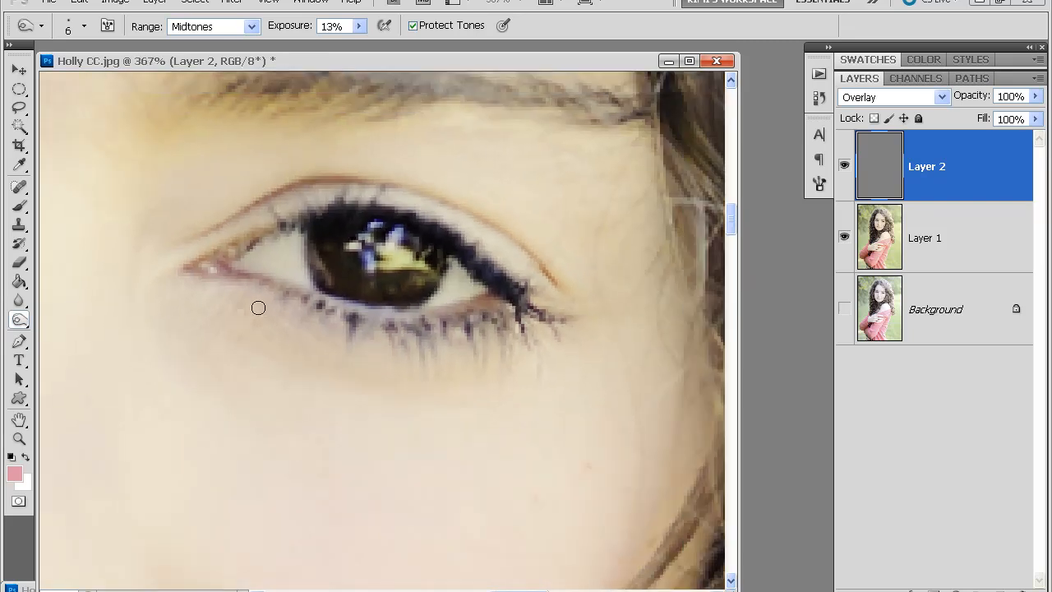
scroll(263, 308, "down", 2)
left_click_drag(140, 356, 436, 285)
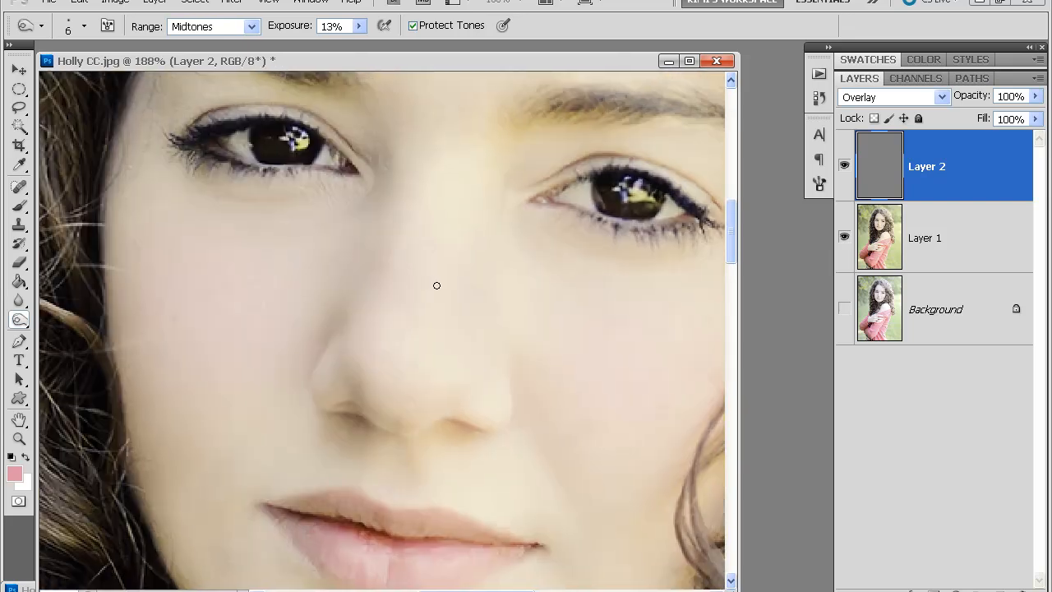
left_click(844, 167)
key("ctrl+e")
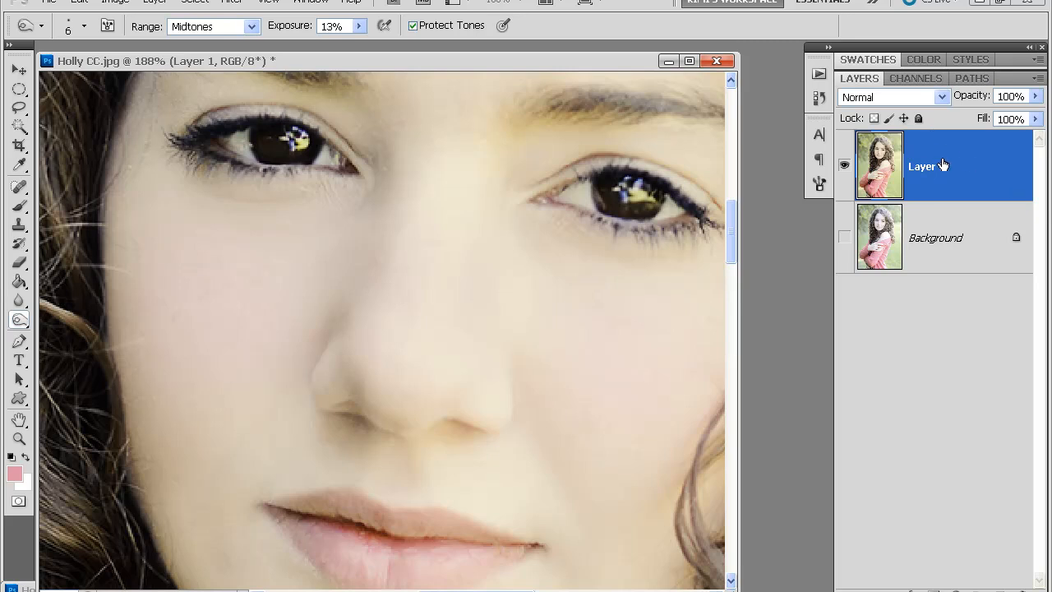
Duplicate Layer 1 and set the copy's blend mode to Screen
key("ctrl+j")
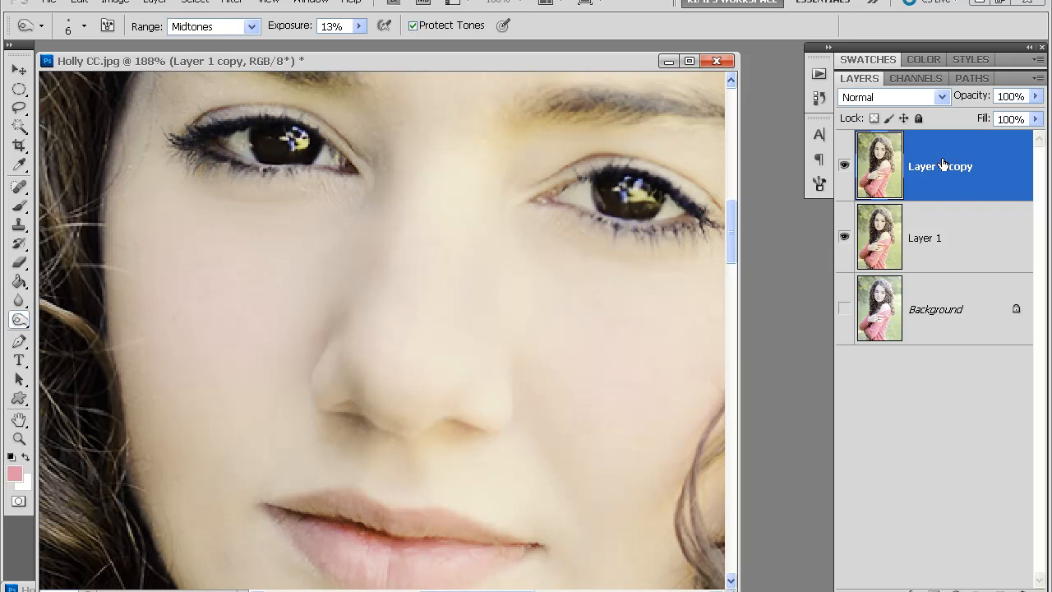
left_click(884, 97)
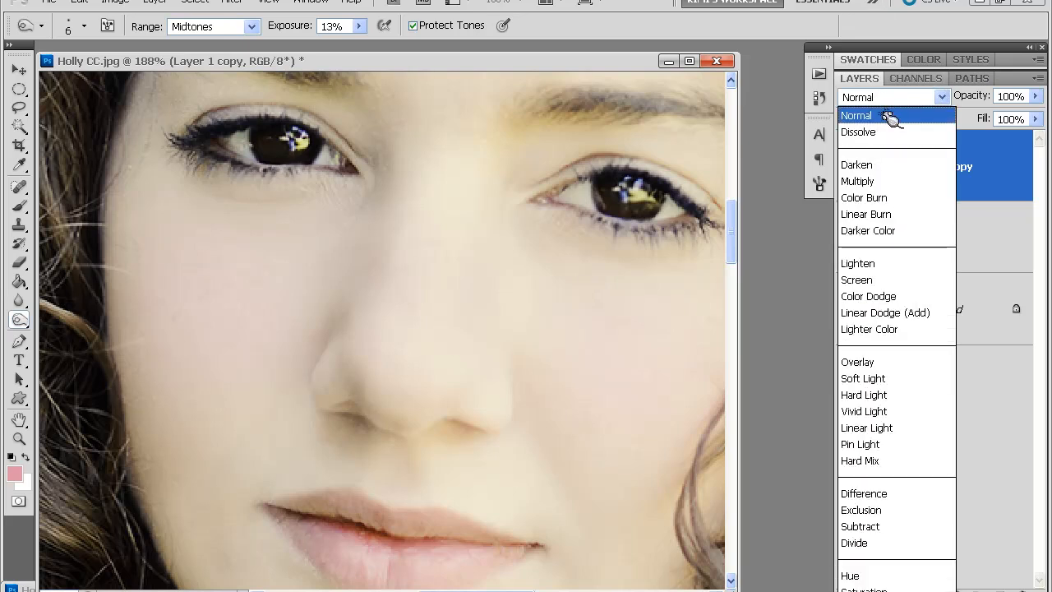
left_click(897, 279)
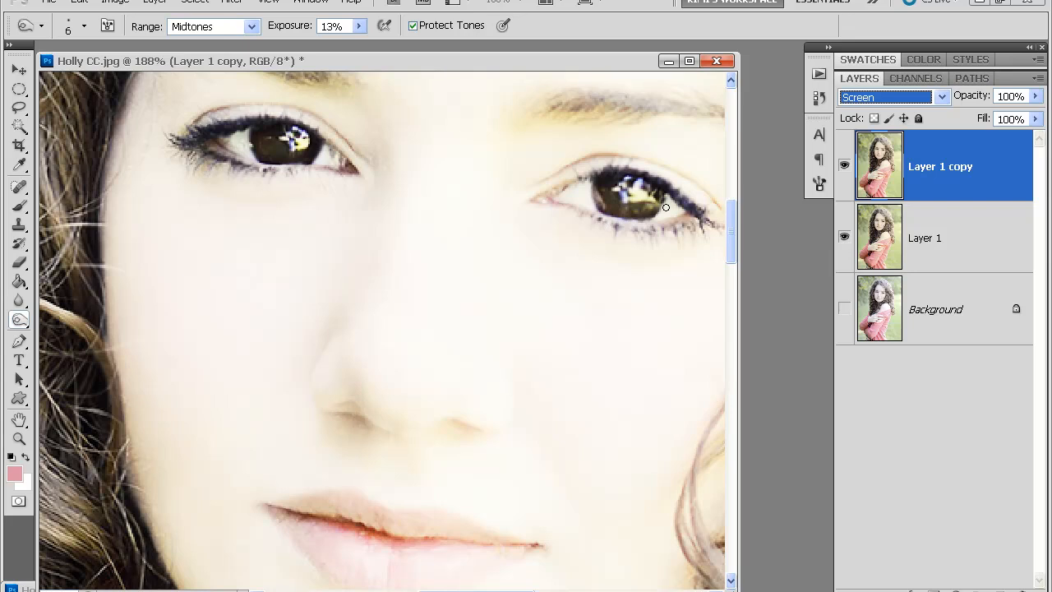
key("ctrl+plus")
key("ctrl+plus")
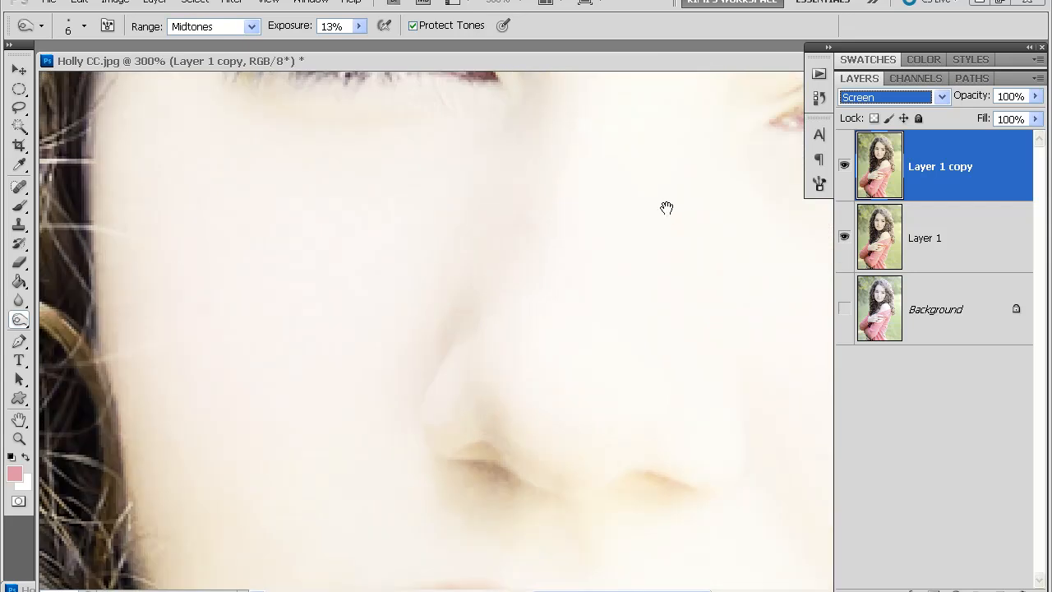
left_click_drag(667, 208, 355, 395)
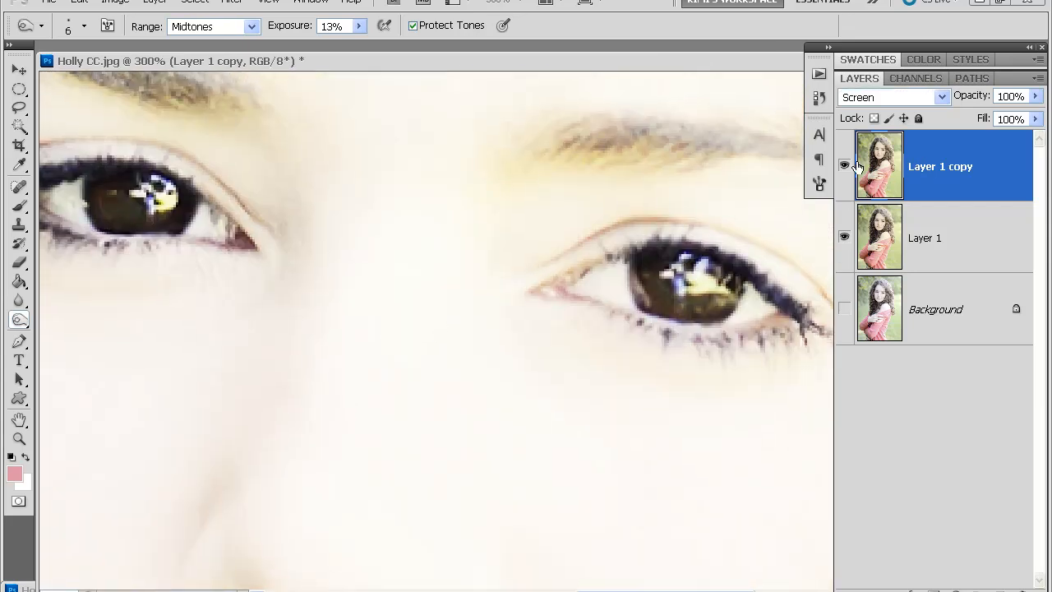
Compare the eyes with the Screen copy shown and hidden, and delete that copy layer
left_click(844, 166)
left_click(844, 166)
left_click(844, 166)
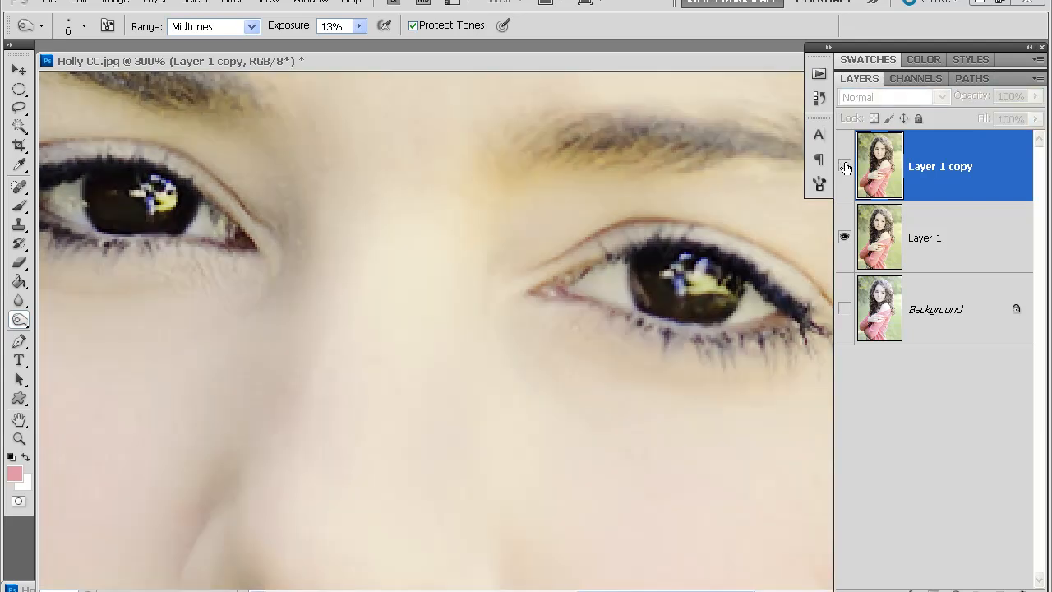
left_click(844, 166)
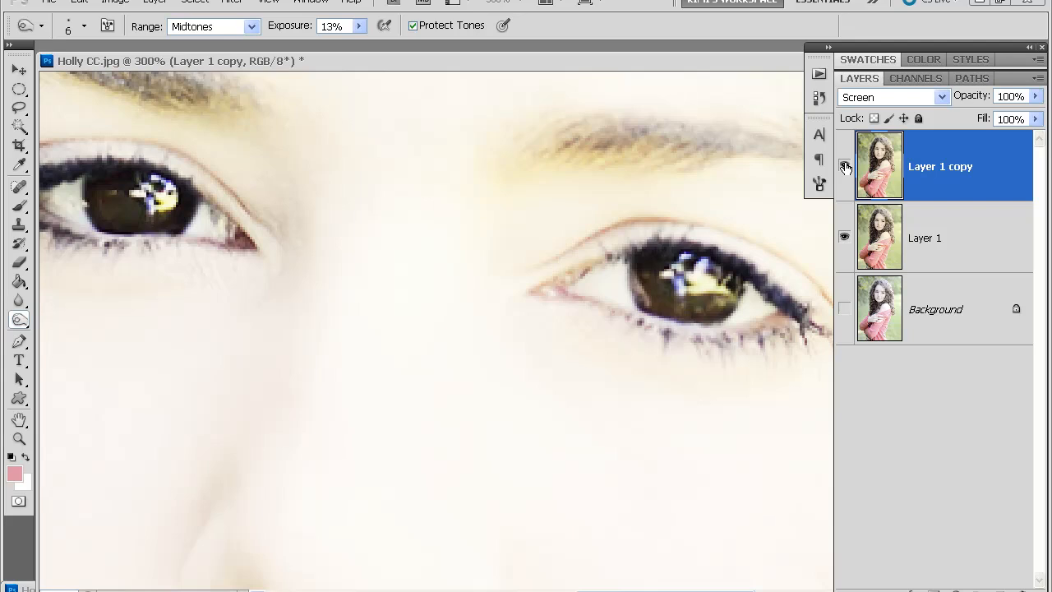
left_click(844, 166)
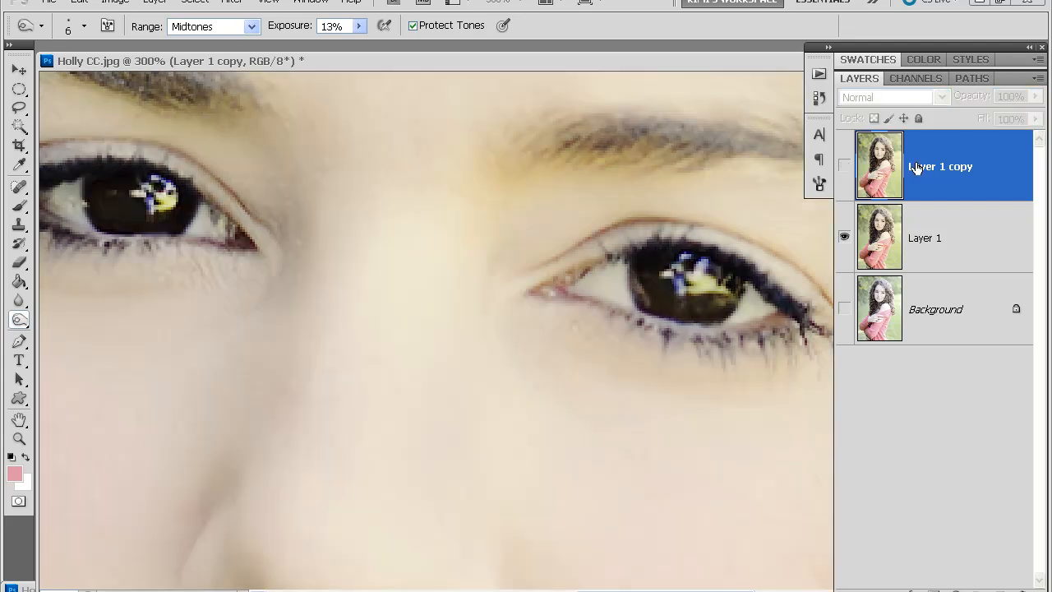
right_click(946, 167)
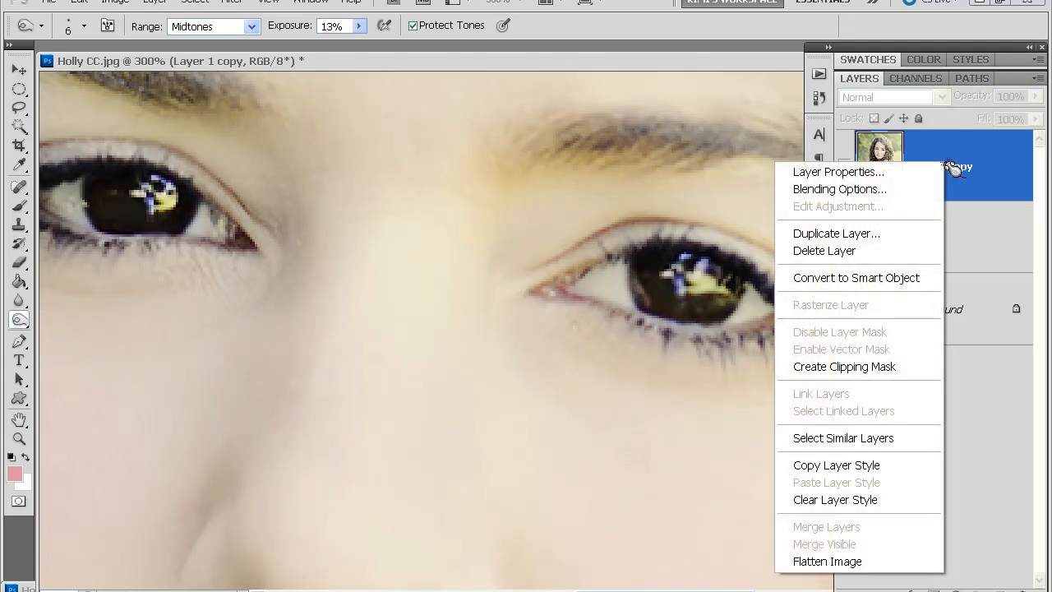
left_click(876, 253)
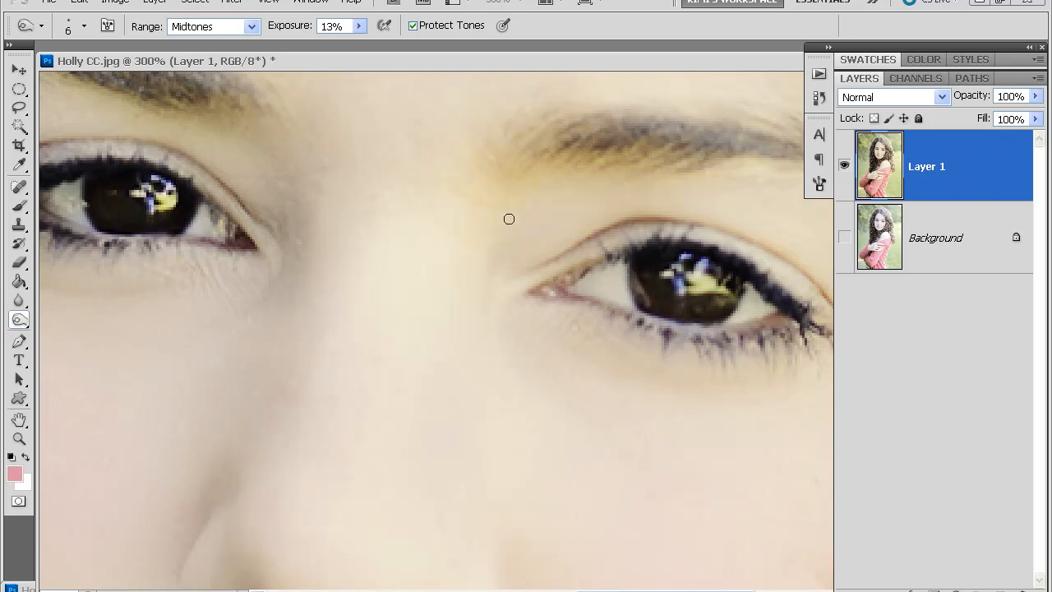
Duplicate Layer 1 and open the copy in the Liquify filter
scroll(455, 245, "down", 5)
scroll(457, 251, "down", 5)
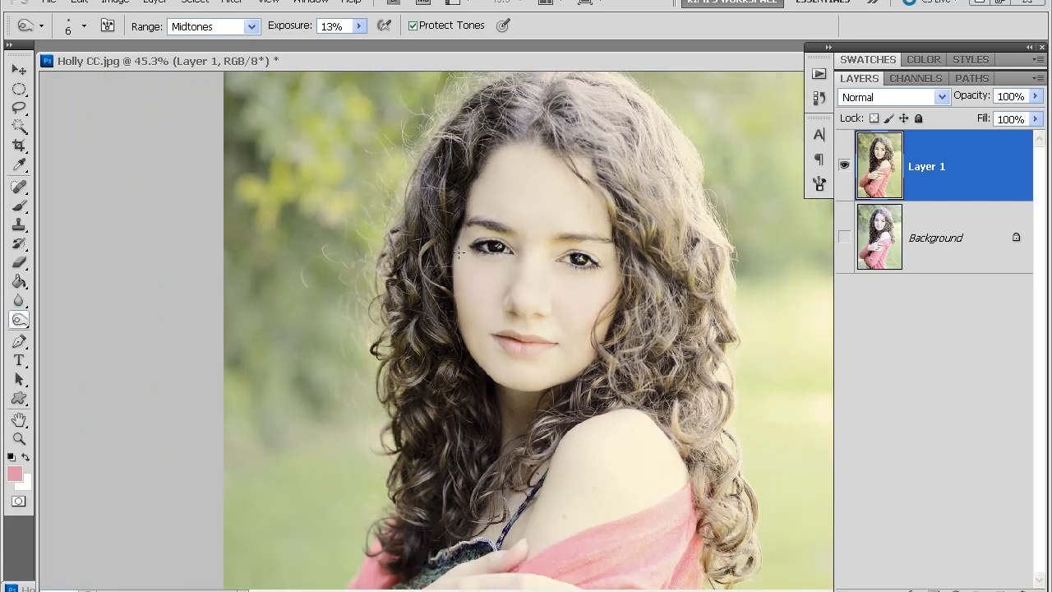
scroll(458, 253, "down", 2)
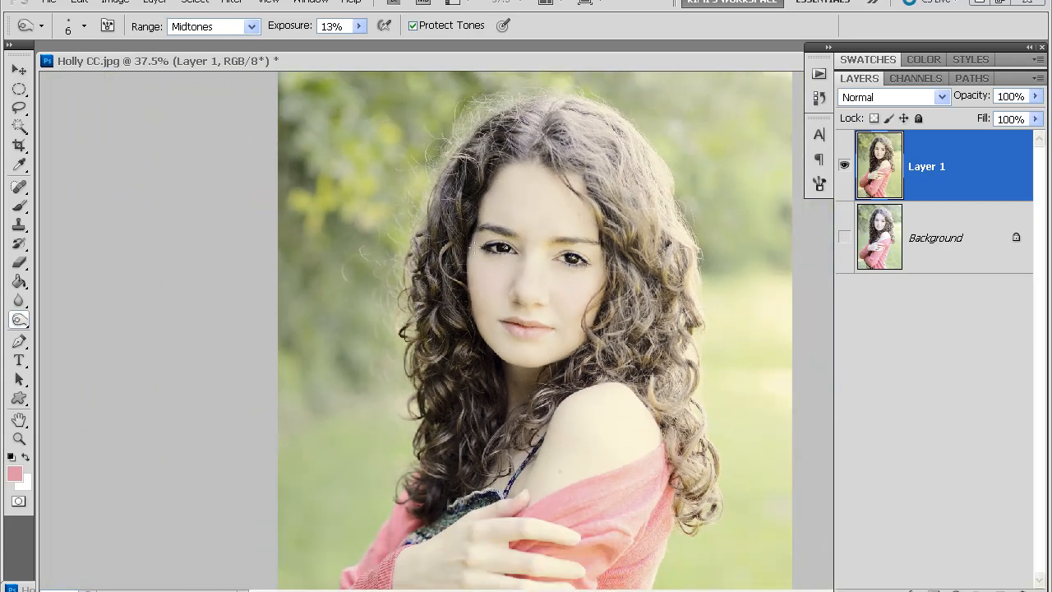
scroll(532, 263, "up", 3)
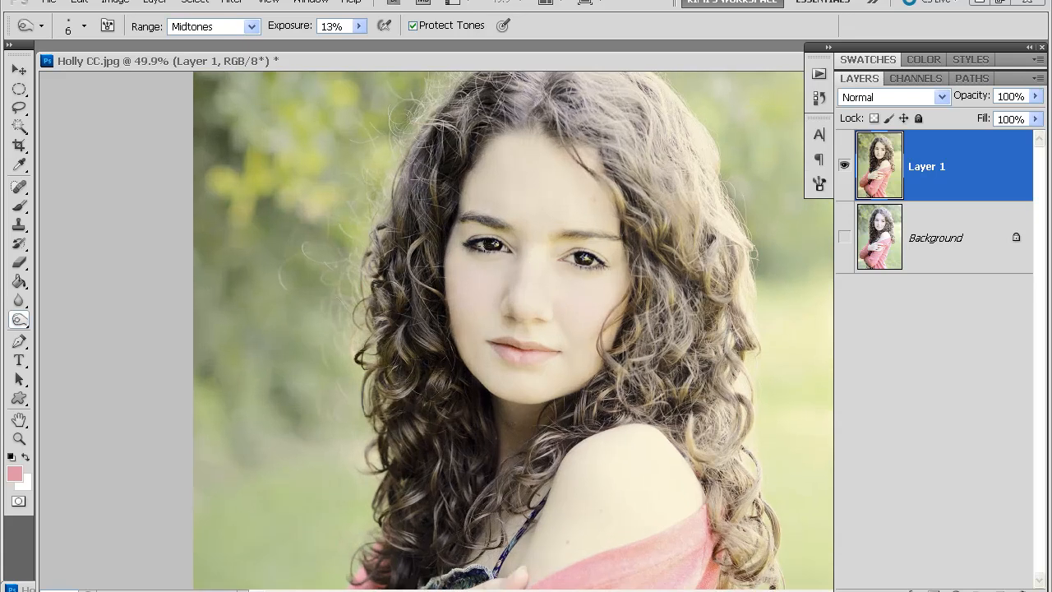
scroll(517, 256, "down", 2)
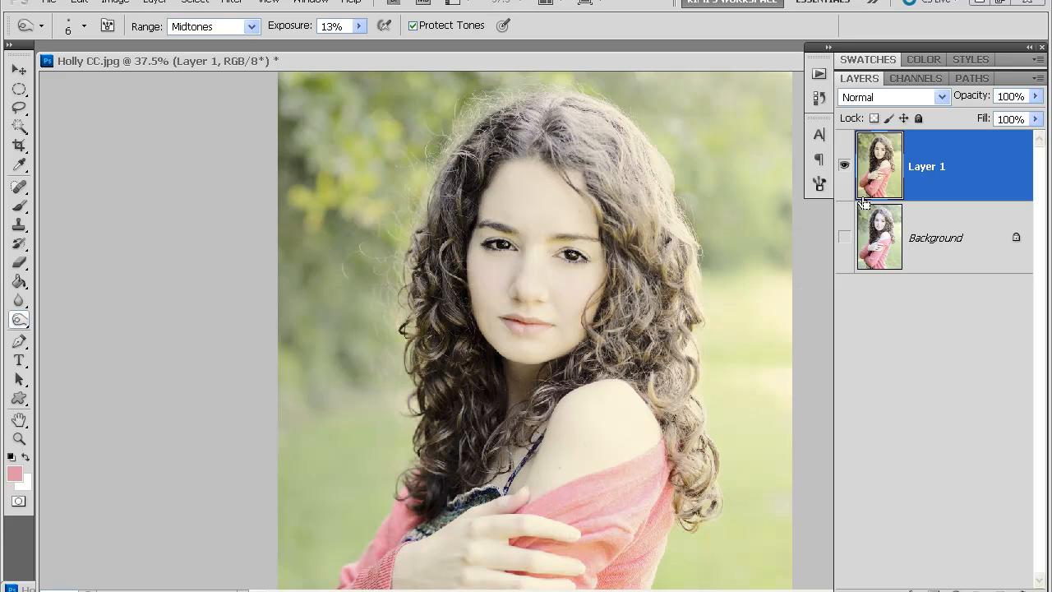
key("ctrl+j")
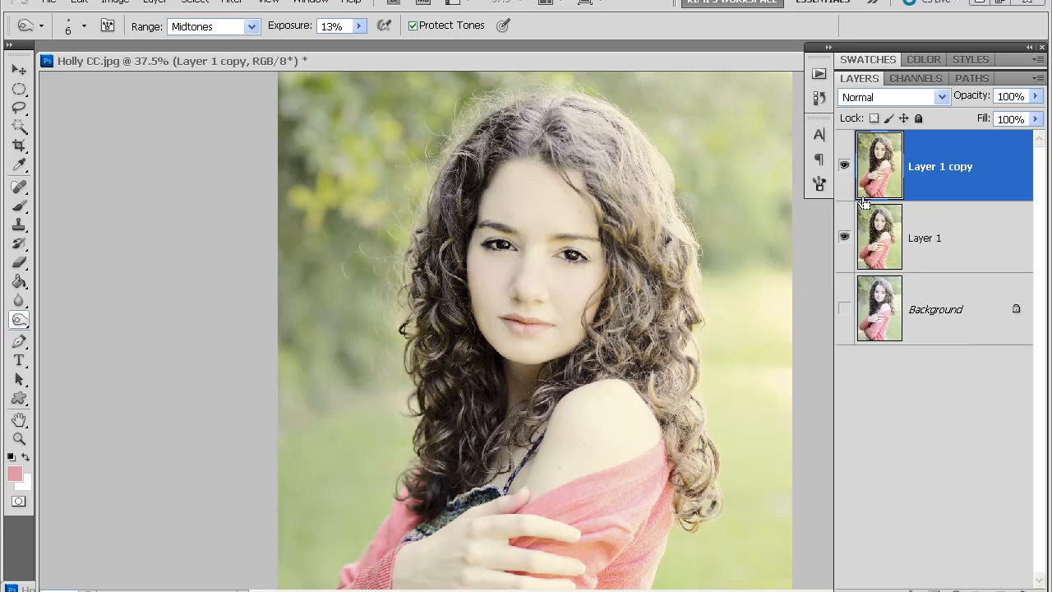
left_click(238, 3)
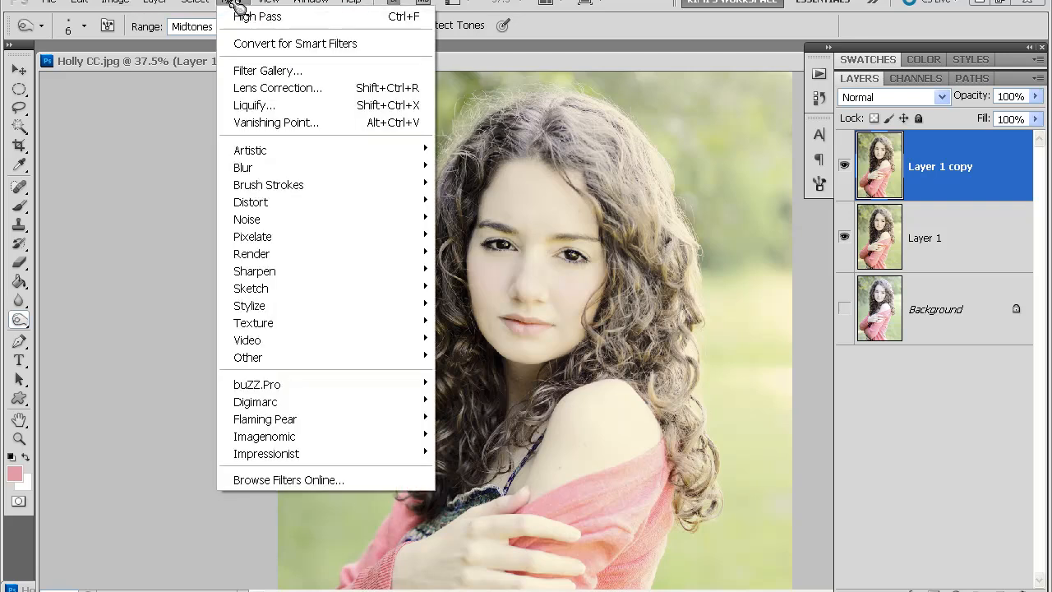
left_click(277, 106)
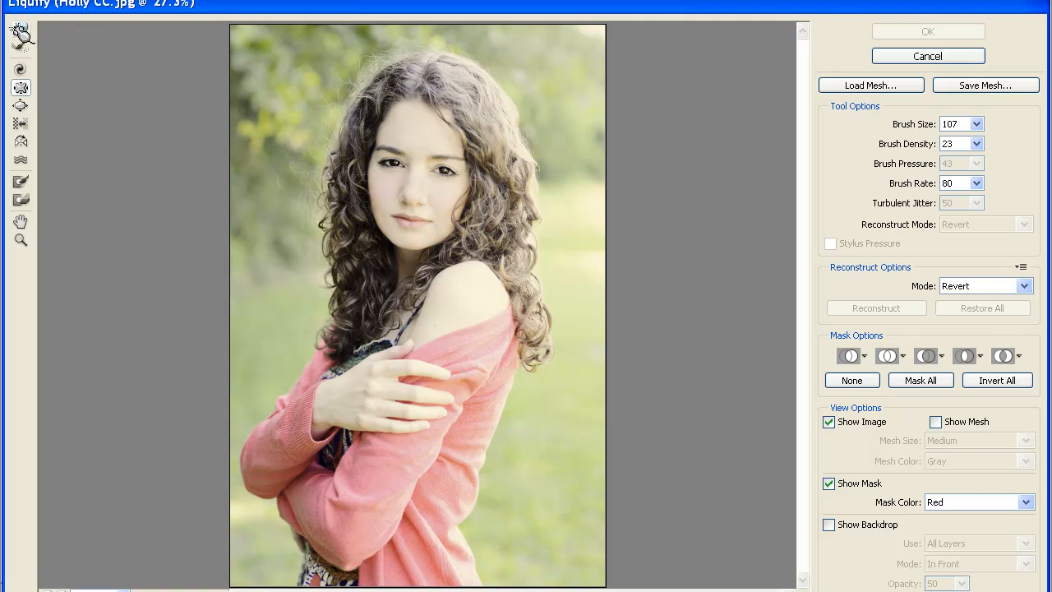
Nudge the top edge of the bare shoulder inward using the Forward Warp tool at brush size 153, and apply Liquify
left_click(22, 32)
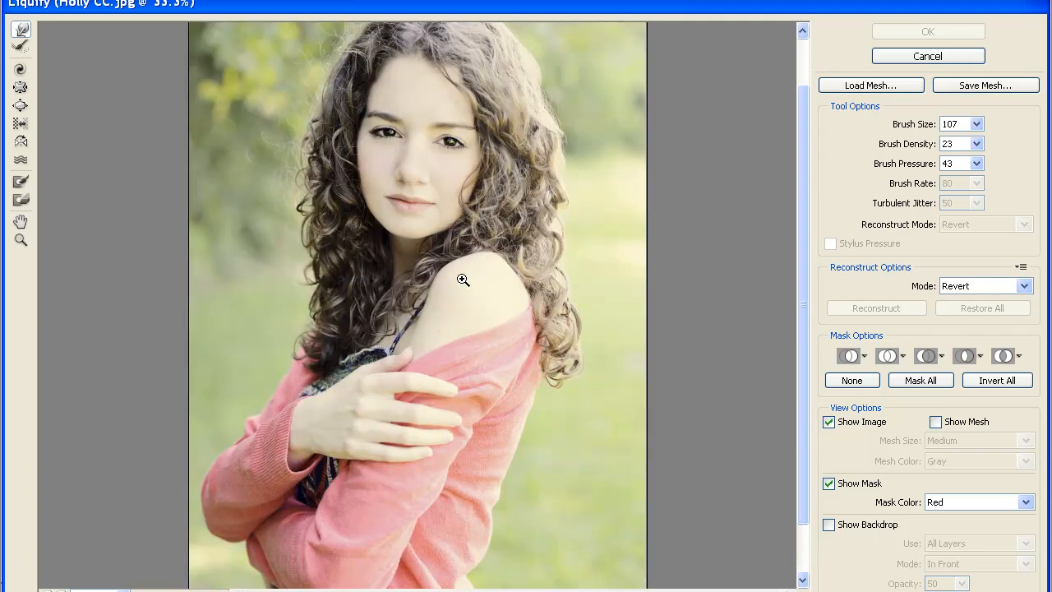
left_click(462, 280)
left_click(463, 280)
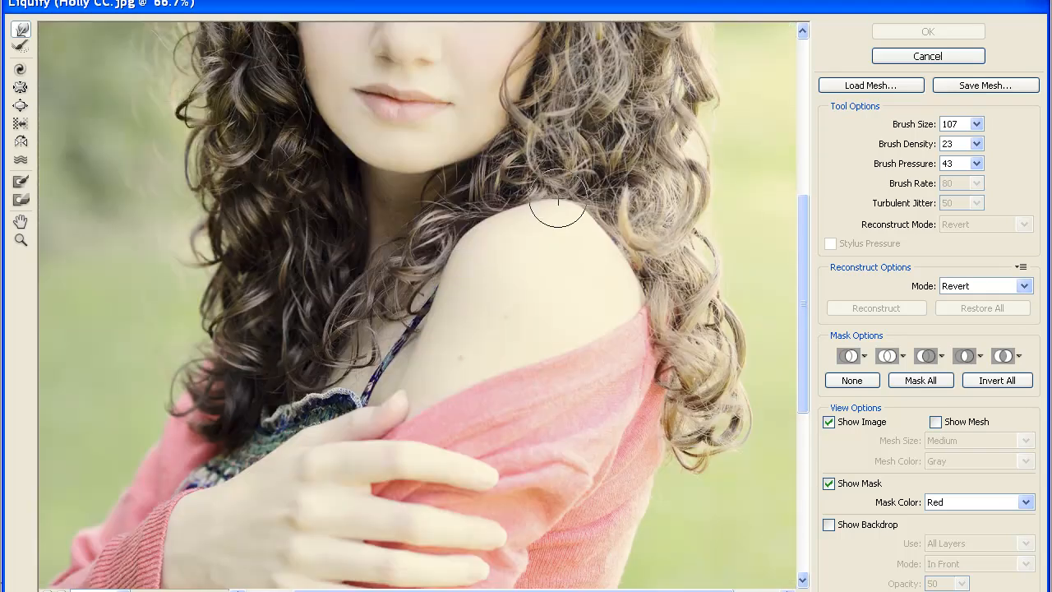
key("bracketright")
key("bracketright")
key("bracketright")
key("bracketright")
key("bracketright")
key("bracketright")
key("bracketright")
key("bracketright")
left_click_drag(557, 215, 562, 220)
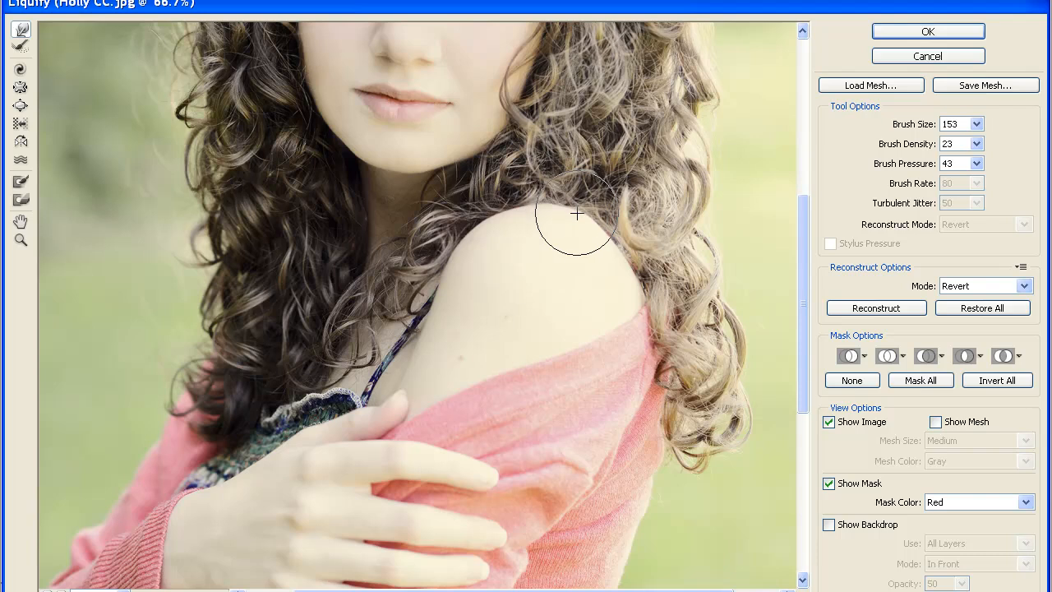
left_click(916, 33)
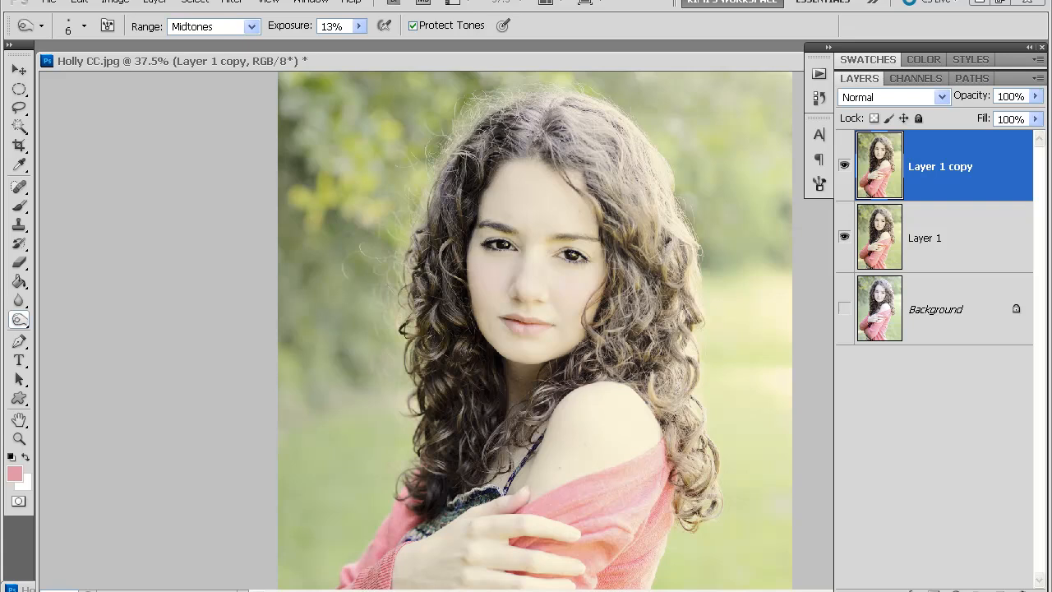
scroll(570, 136, "down", 3)
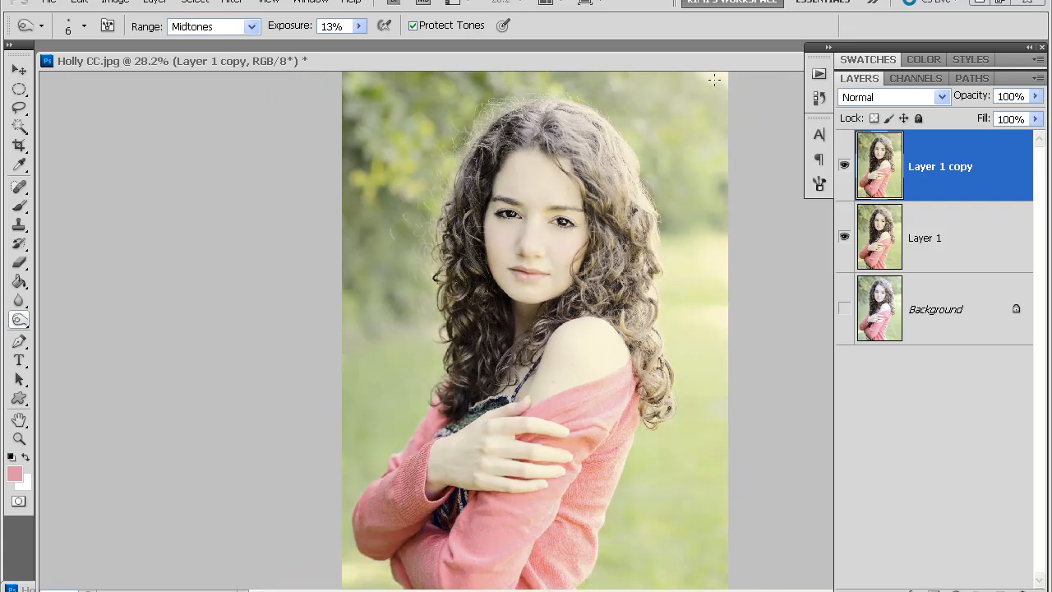
scroll(703, 80, "down", 2)
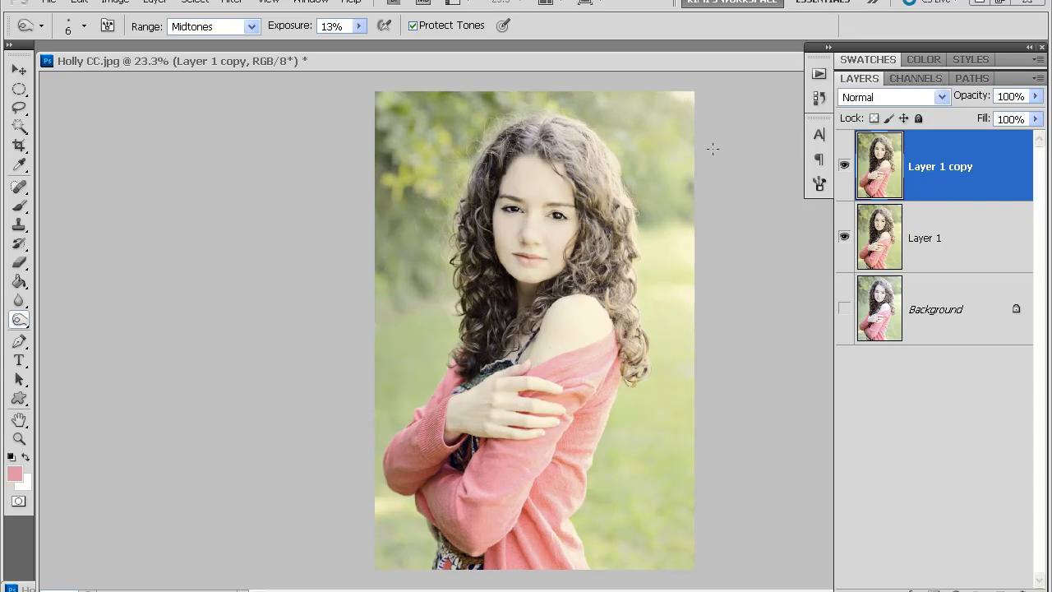
left_click(19, 224)
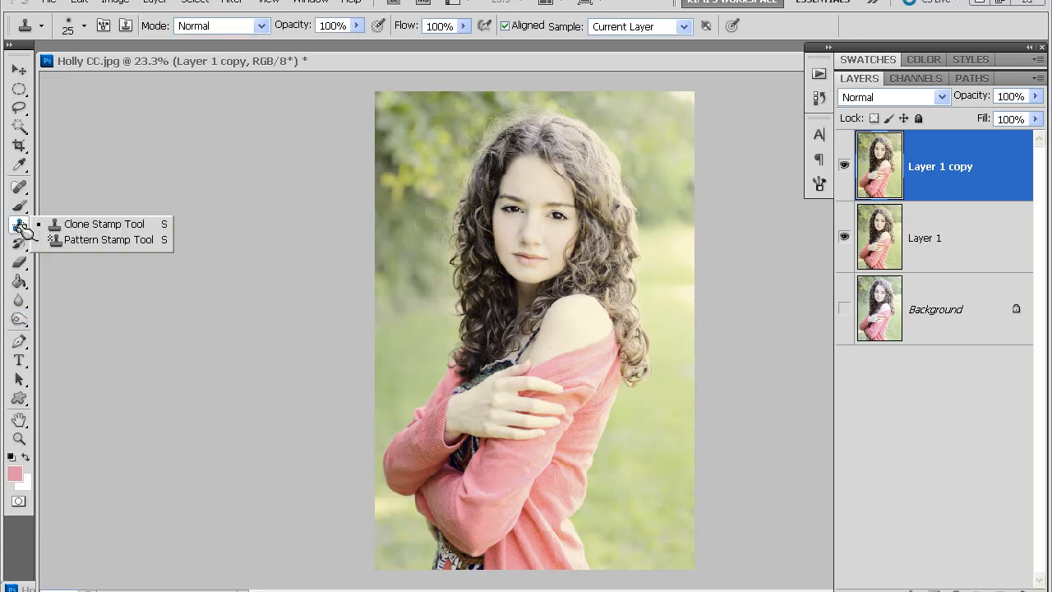
left_click(87, 225)
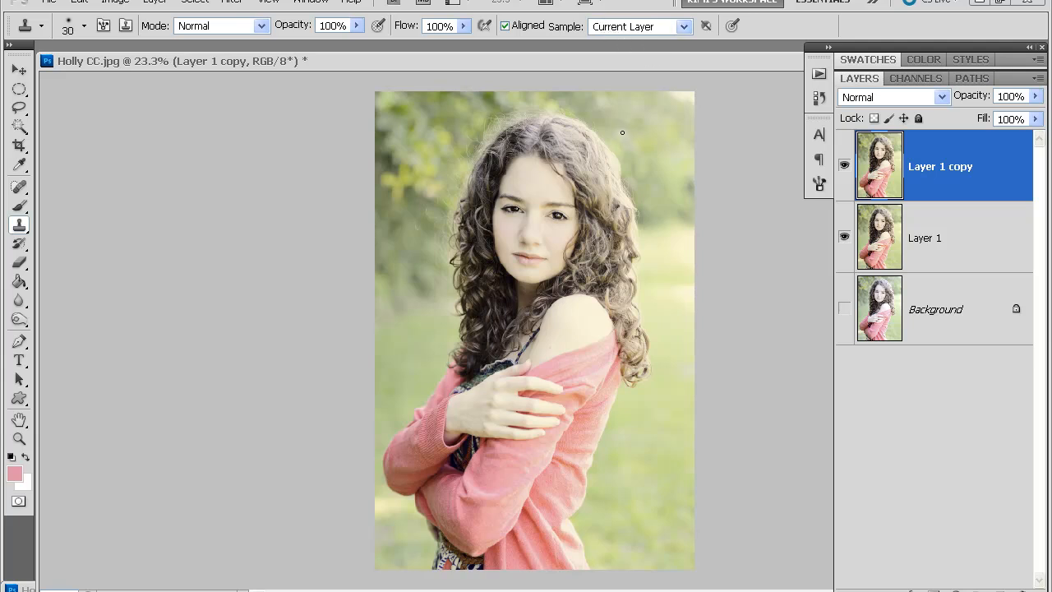
key("bracketright")
key("bracketright")
key("bracketright")
Add a new layer, fill it with 50% gray and set its blend mode to Overlay
left_click(1000, 591)
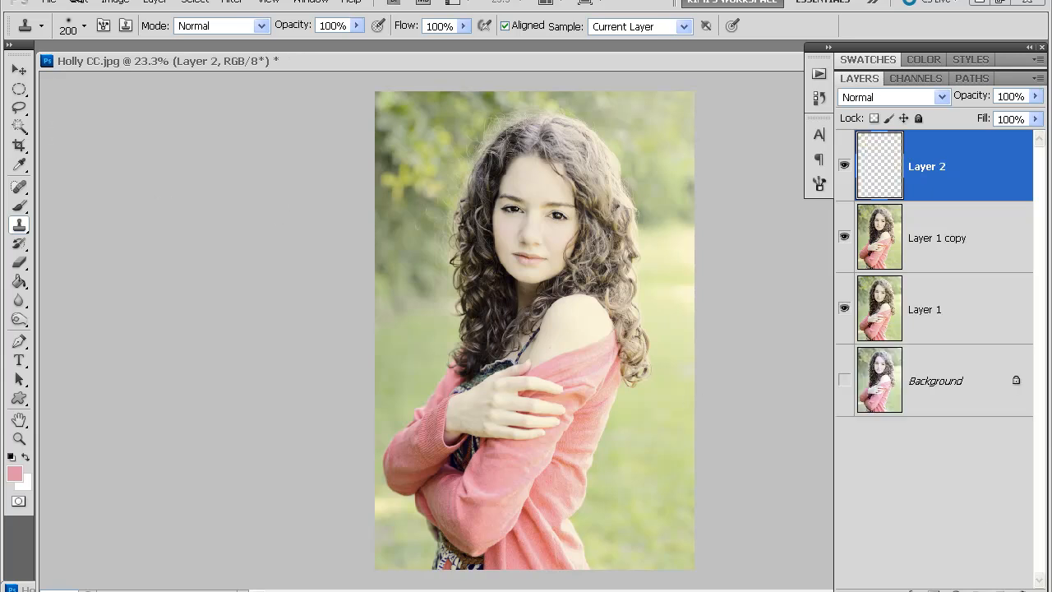
left_click(80, 3)
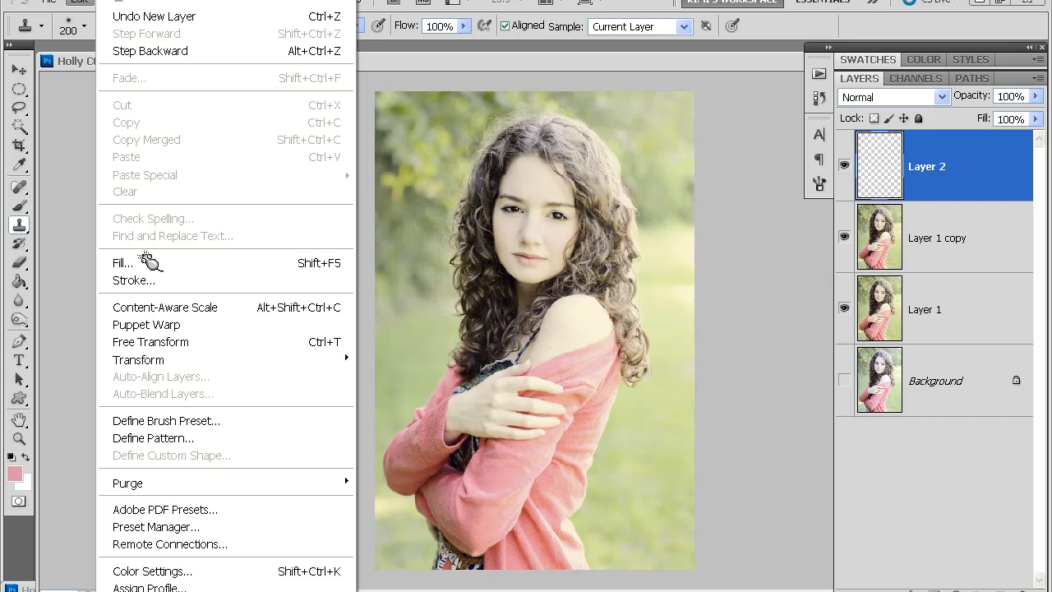
left_click(148, 262)
left_click(616, 167)
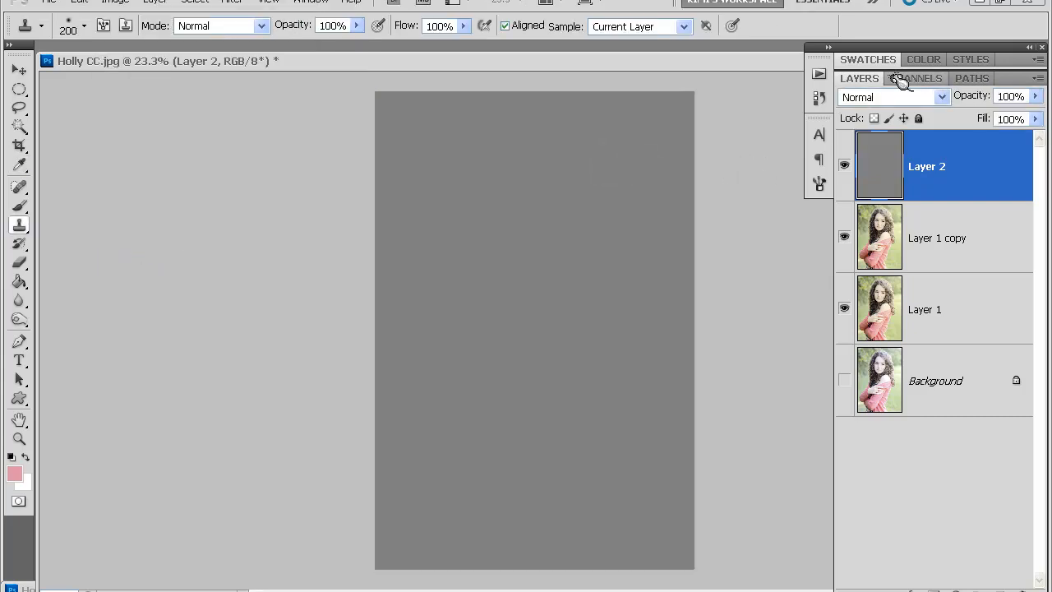
left_click(878, 98)
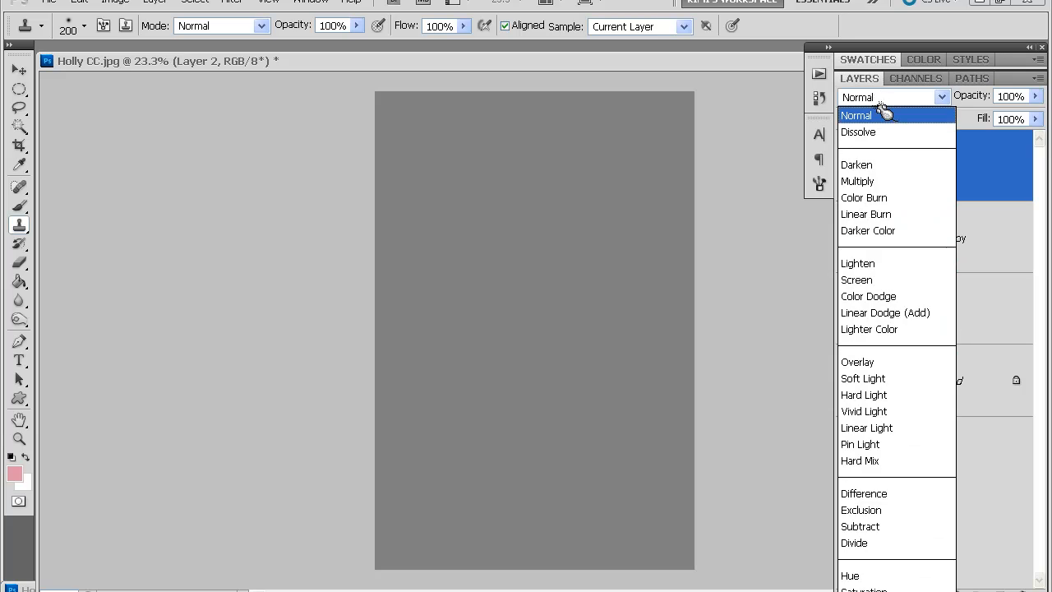
left_click(897, 366)
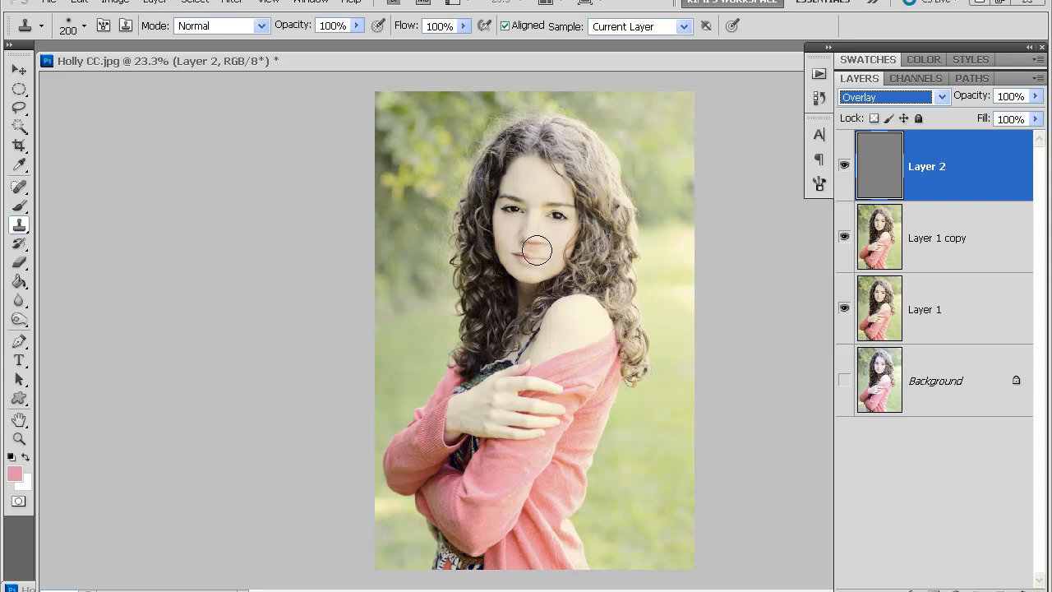
Burn the bare shoulder on the gray layer with the Burn tool at size 400, Midtones range and 13% exposure
left_click(21, 321)
left_click(78, 333)
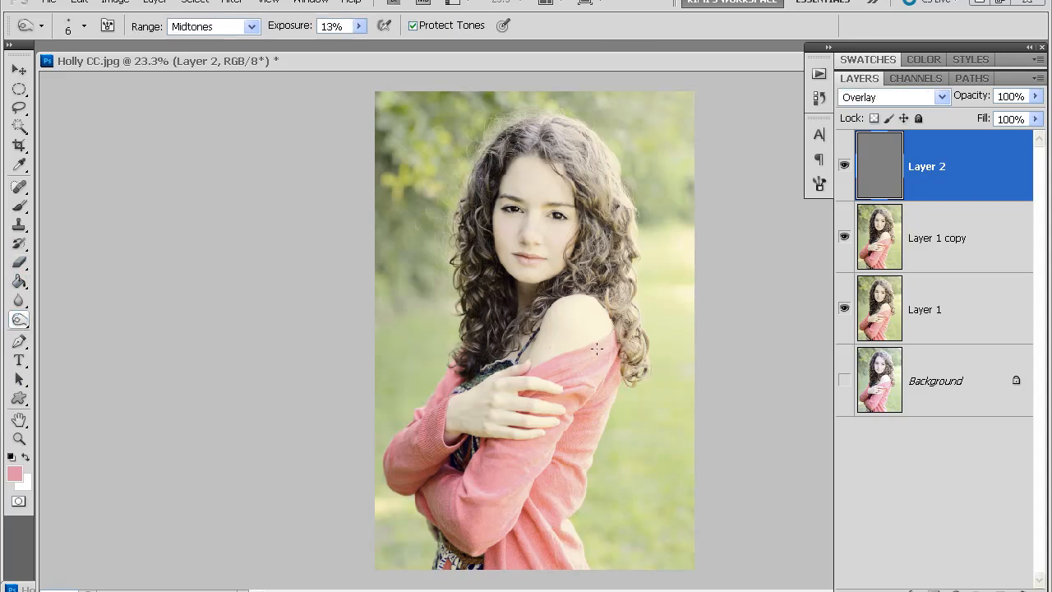
scroll(606, 300, "up", 4)
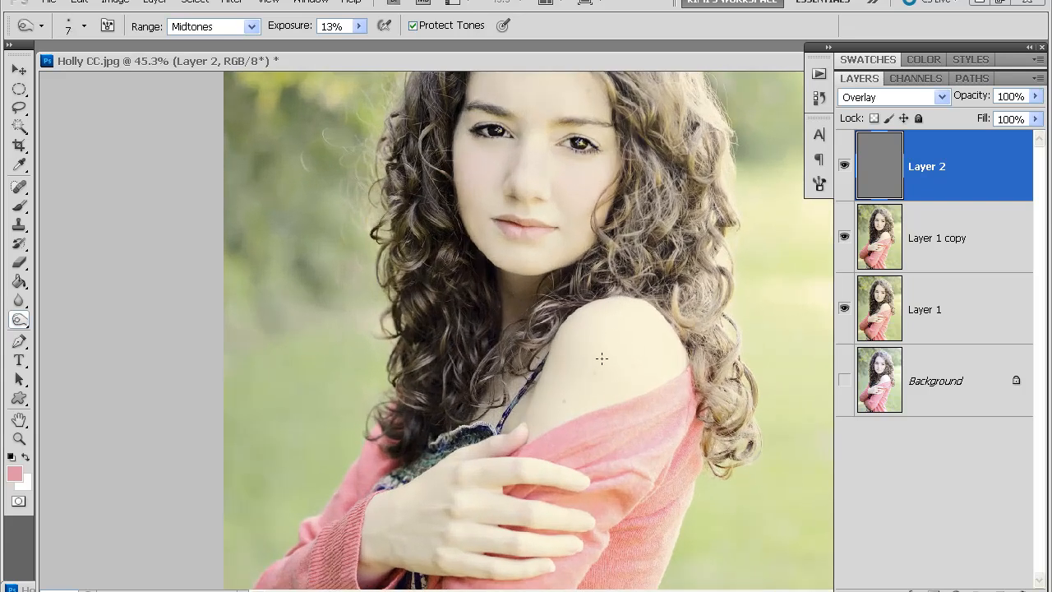
key("bracketright")
key("bracketright")
key("bracketright")
key("bracketright")
key("bracketright")
key("bracketright")
key("bracketright")
key("bracketright")
key("bracketright")
key("bracketright")
key("bracketright")
key("bracketright")
key("bracketright")
key("bracketright")
key("bracketright")
key("bracketright")
key("bracketright")
mouse_move(618, 343)
left_mouse_down()
mouse_move(632, 341)
mouse_move(558, 380)
mouse_move(606, 355)
left_mouse_up()
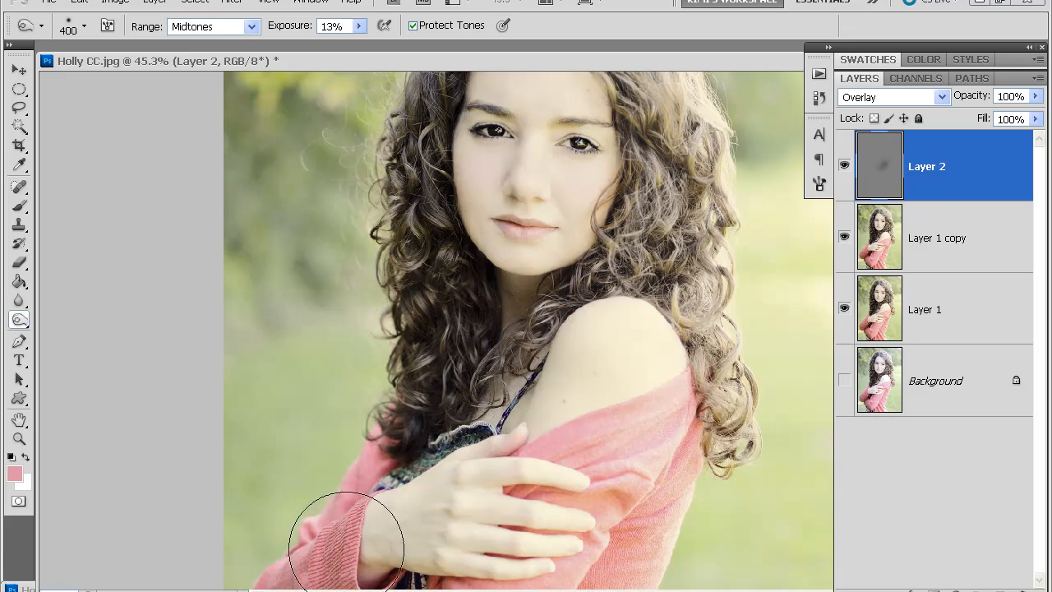
Burn the hand and upper arm on the gray layer, reducing the brush to 175 and 90 for finer areas
mouse_move(490, 514)
left_mouse_down()
mouse_move(452, 520)
mouse_move(518, 532)
mouse_move(568, 512)
mouse_move(463, 498)
left_mouse_up()
key("bracketleft")
key("bracketleft")
key("bracketleft")
key("bracketleft")
key("bracketleft")
key("bracketleft")
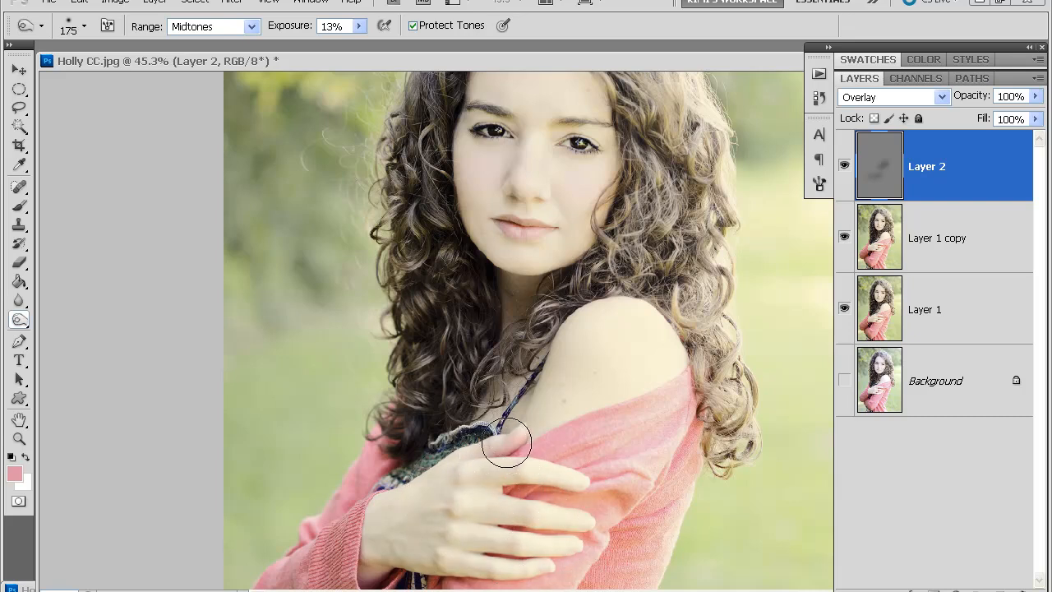
key("bracketleft")
key("bracketleft")
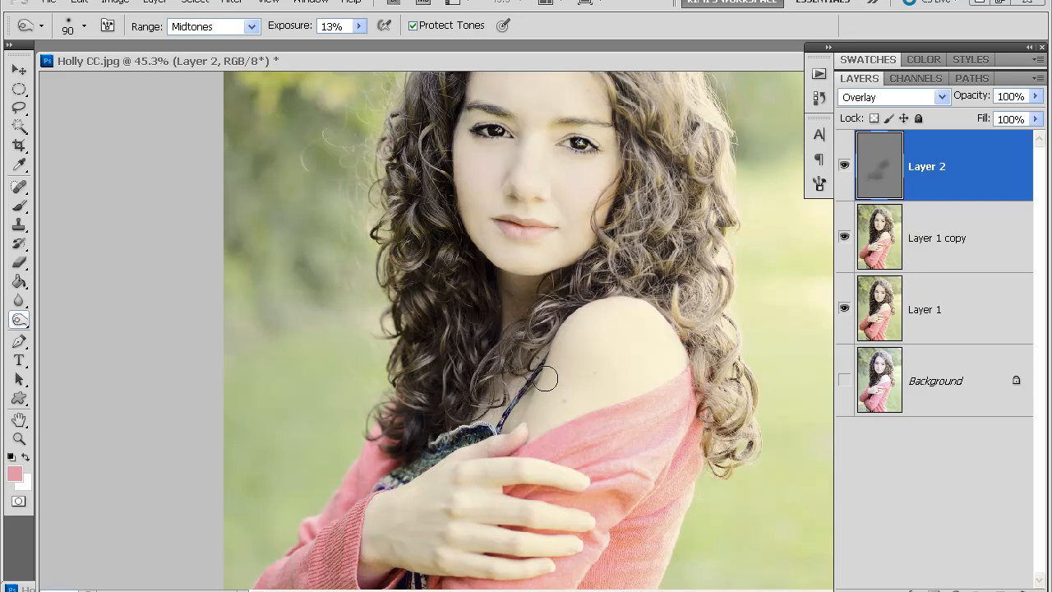
key("bracketright")
key("bracketright")
key("bracketright")
key("bracketright")
key("ctrl+0")
key("ctrl+minus")
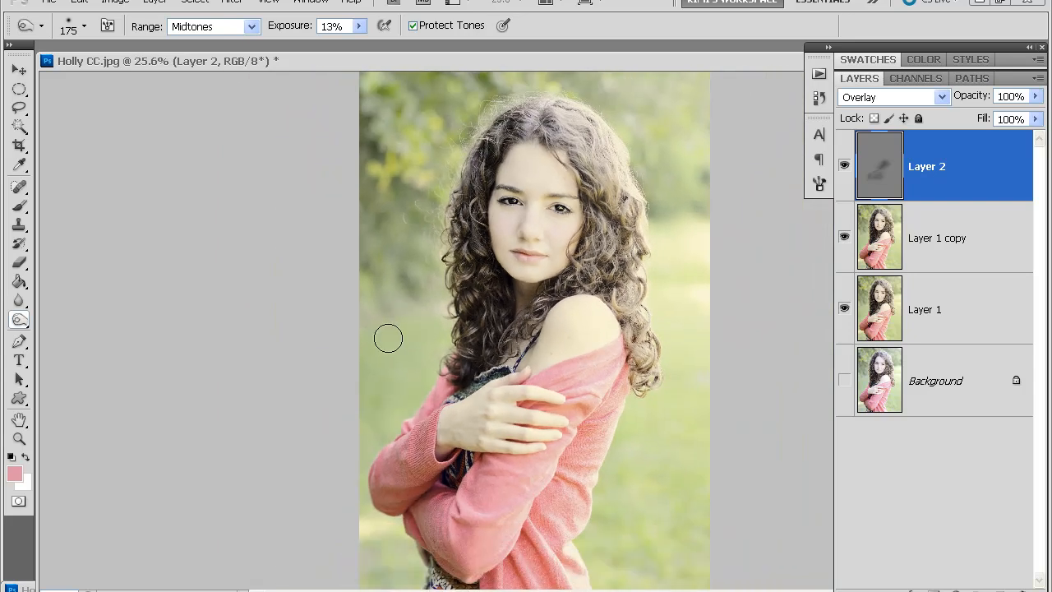
key("ctrl+minus")
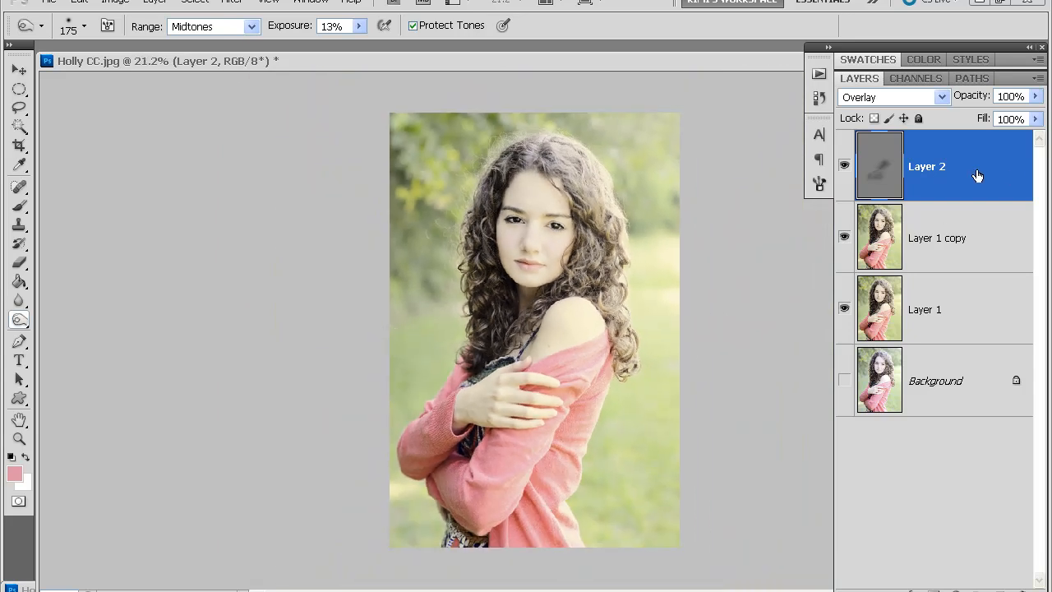
Delete the gray Overlay layer and Layer 1 copy, and flatten the remaining layers into the Background
key("Delete")
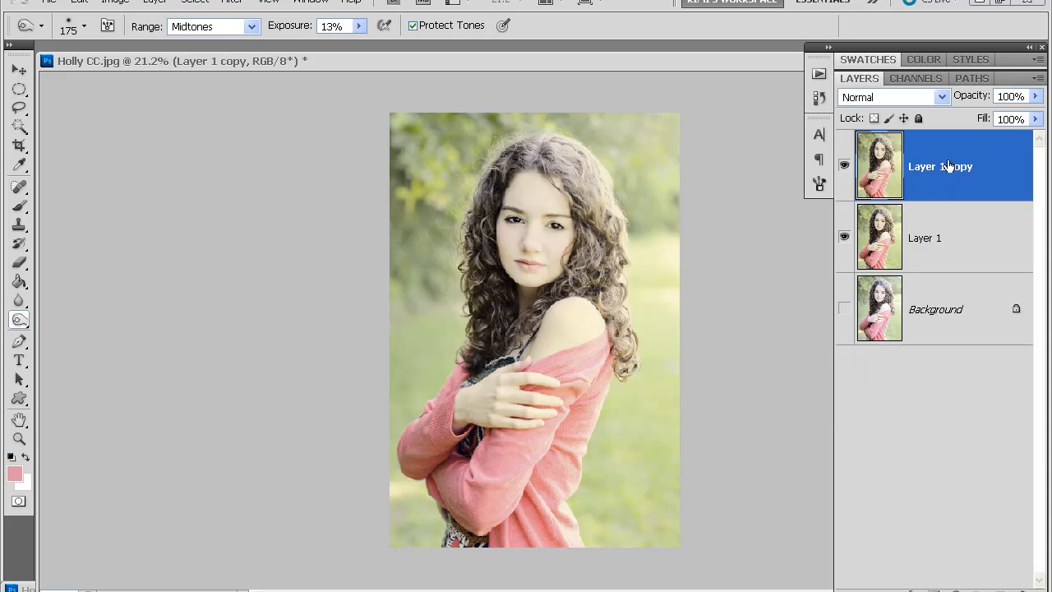
key("Delete")
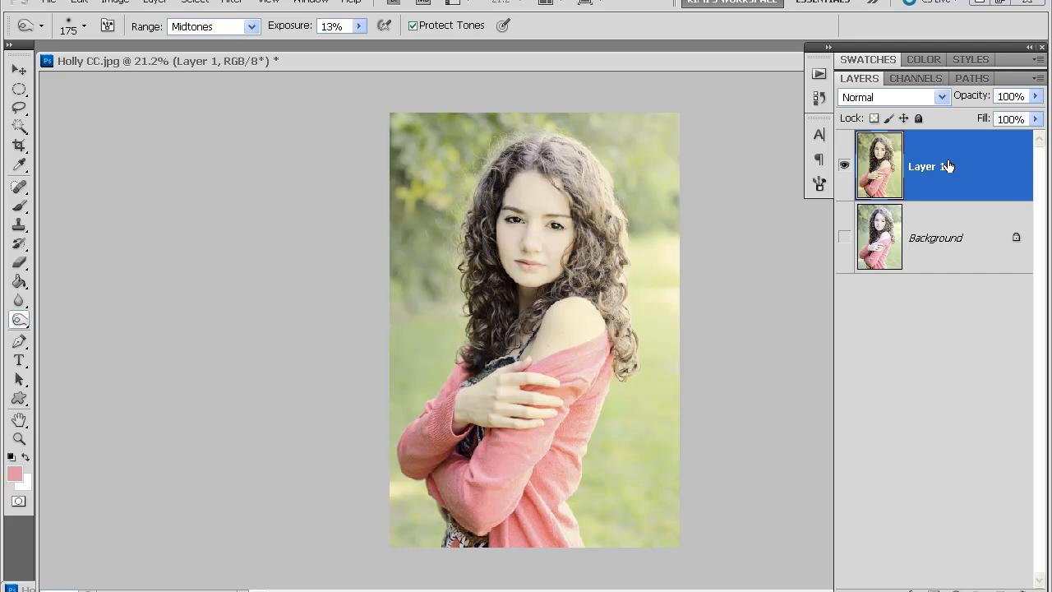
key("ctrl+j")
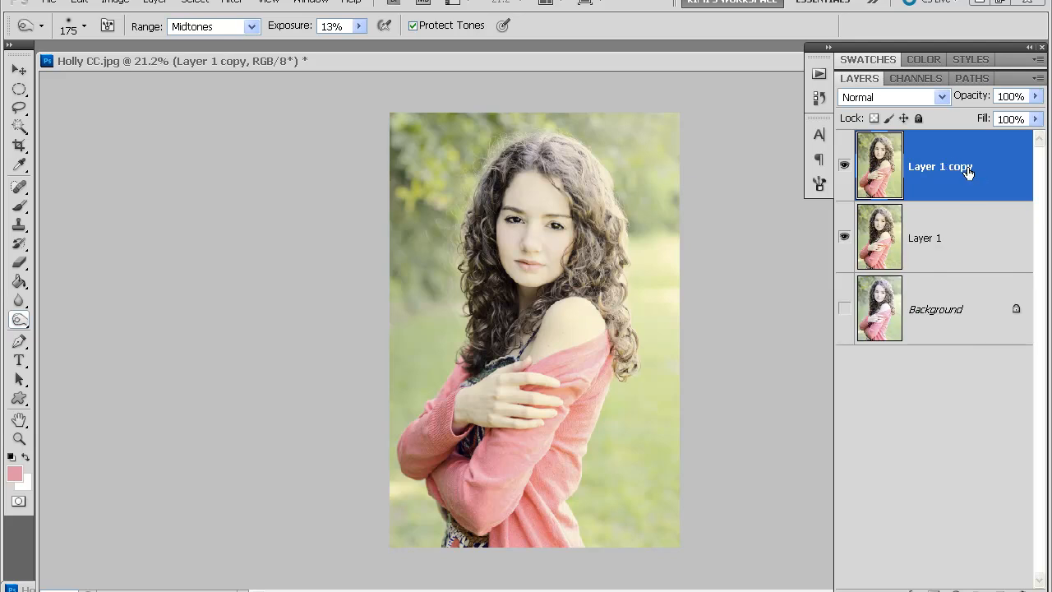
key("ctrl+z")
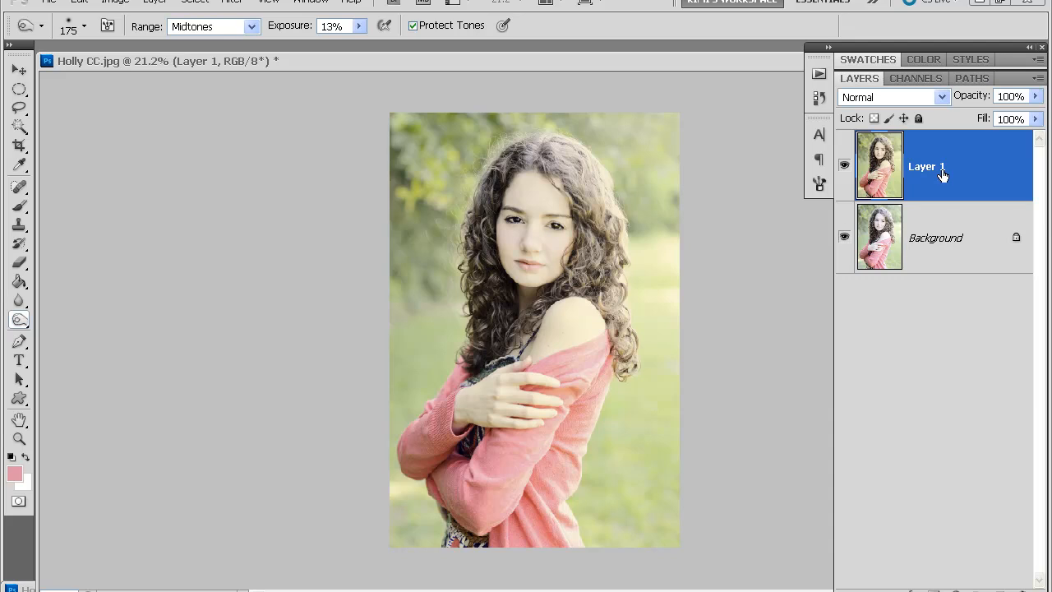
key("ctrl+alt+z")
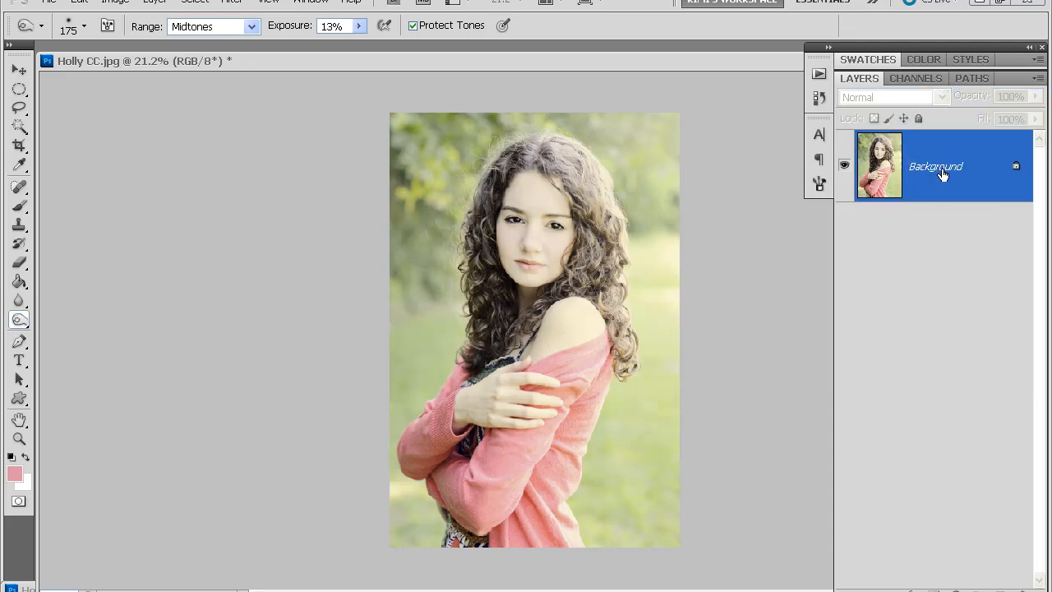
Add a Levels adjustment layer above the Background with default values and set its blend mode to Multiply
scroll(694, 285, "up", 2)
scroll(686, 294, "down", 1)
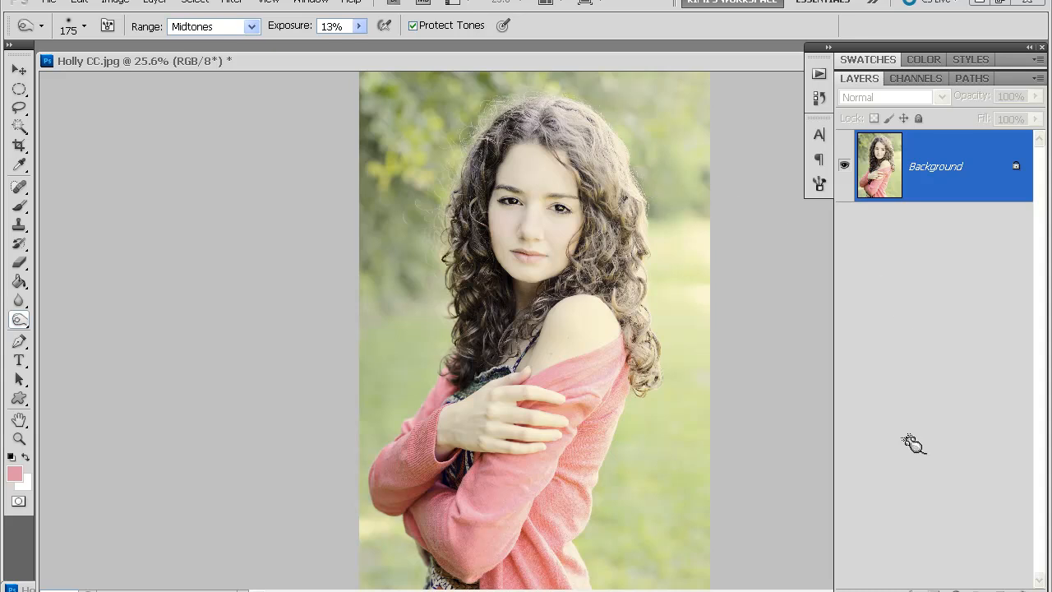
left_click(955, 588)
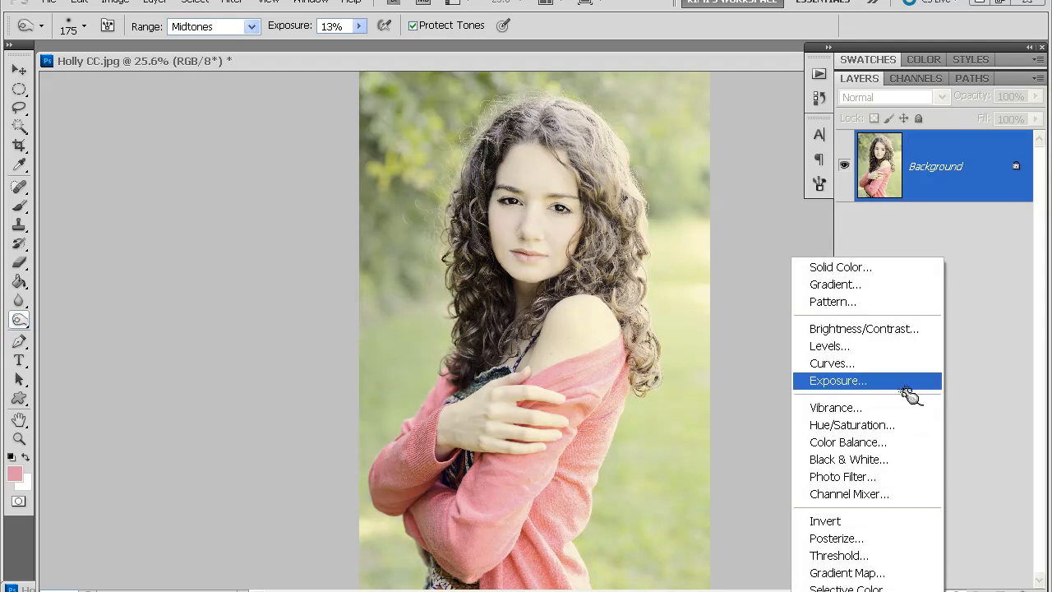
left_click(902, 352)
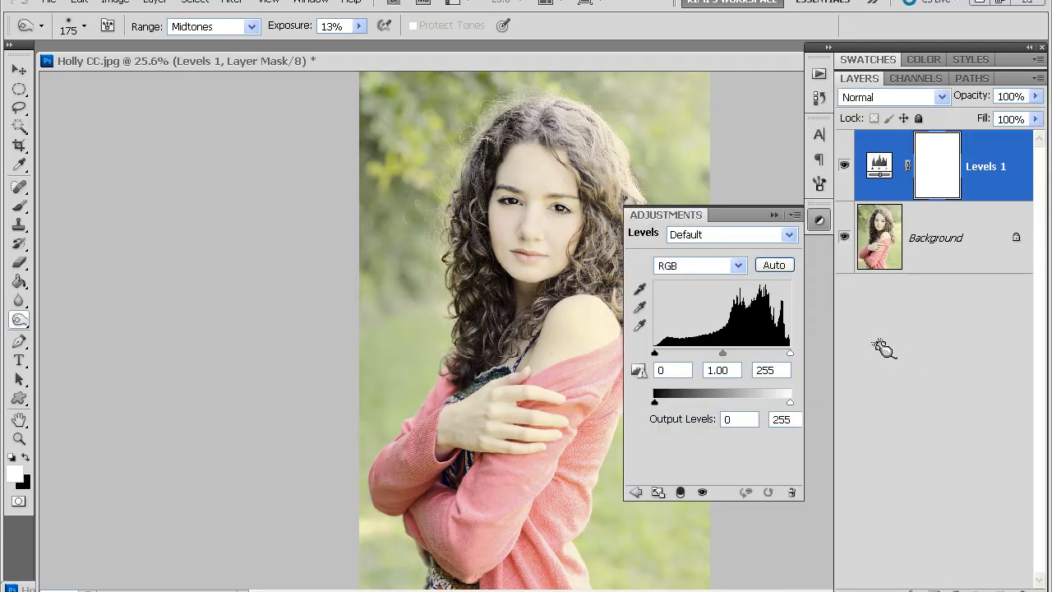
left_click_drag(731, 220, 694, 236)
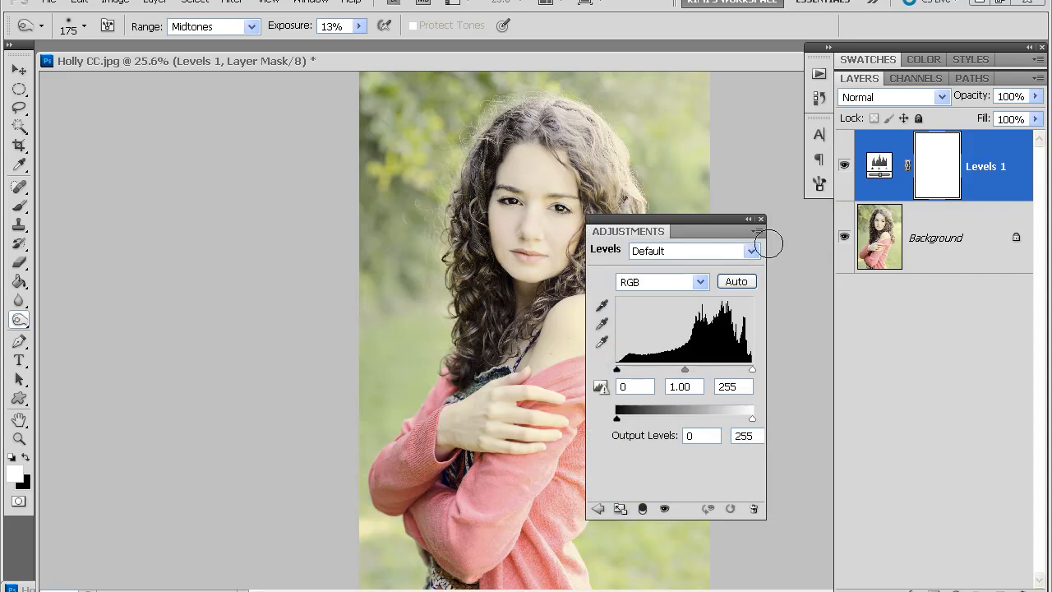
left_click(760, 218)
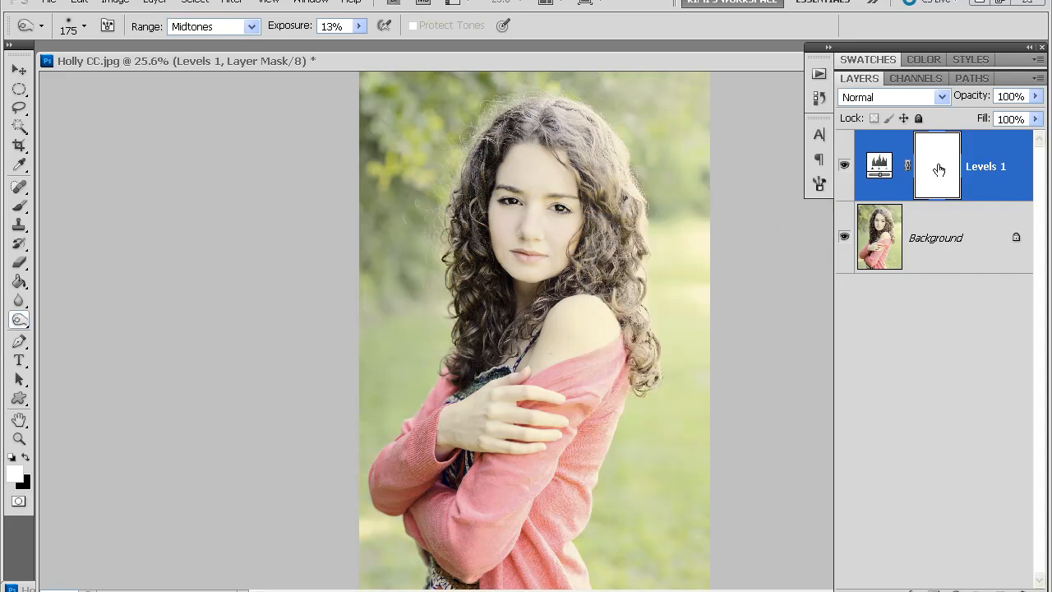
left_click(904, 99)
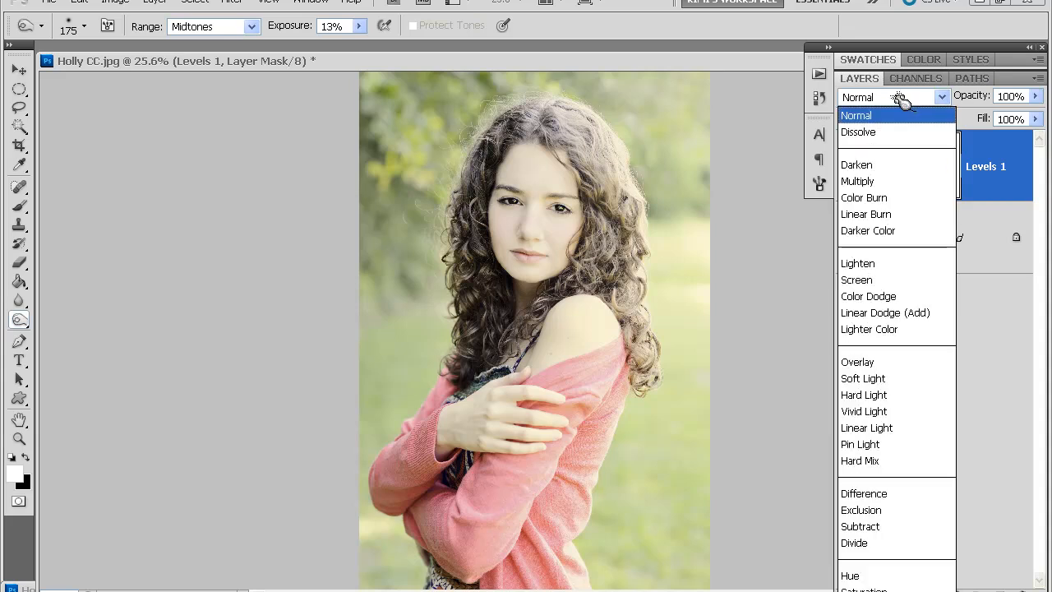
left_click(887, 182)
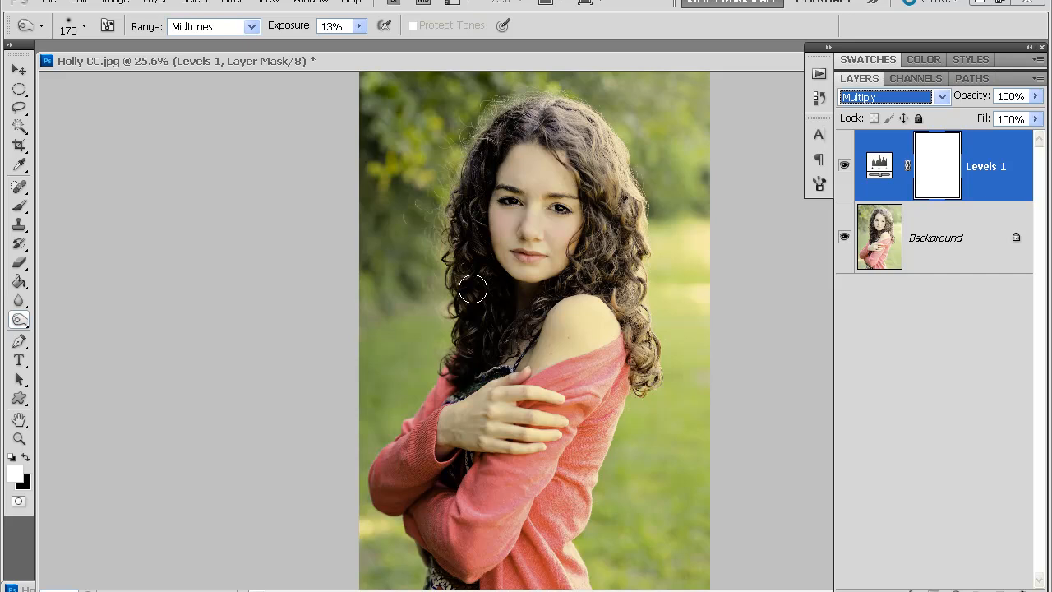
Set up the Brush tool with black as the foreground color, 100% opacity and 100% flow
key("x")
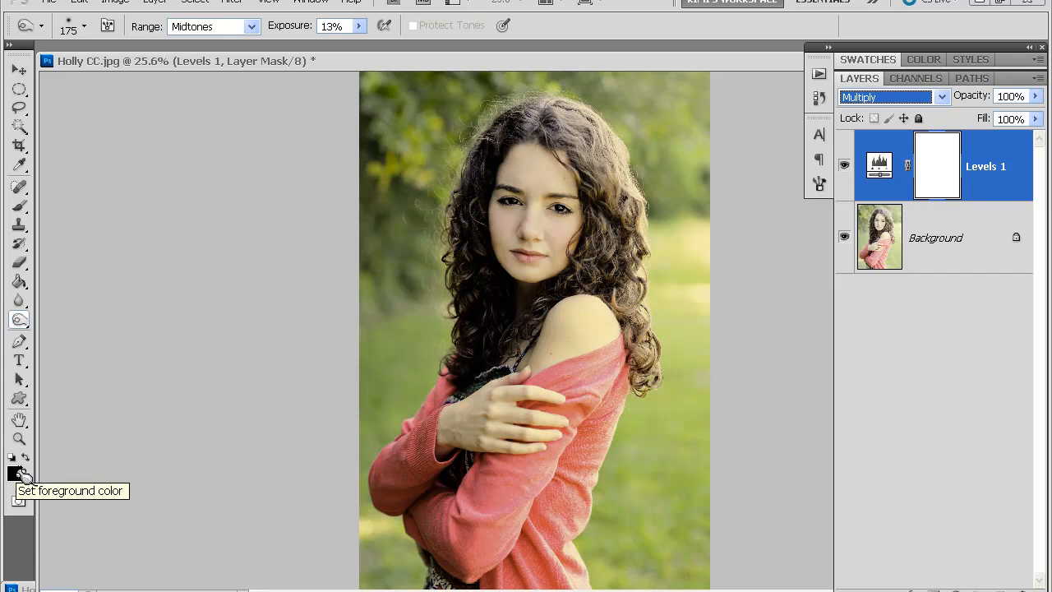
left_click_drag(23, 206, 73, 207)
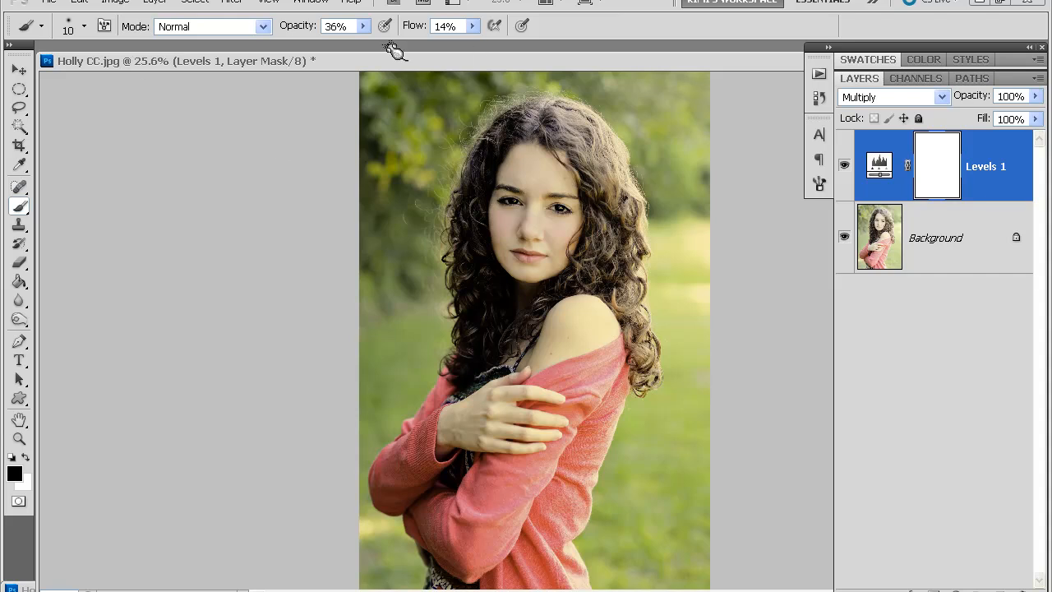
left_click(362, 26)
left_click_drag(364, 36, 429, 55)
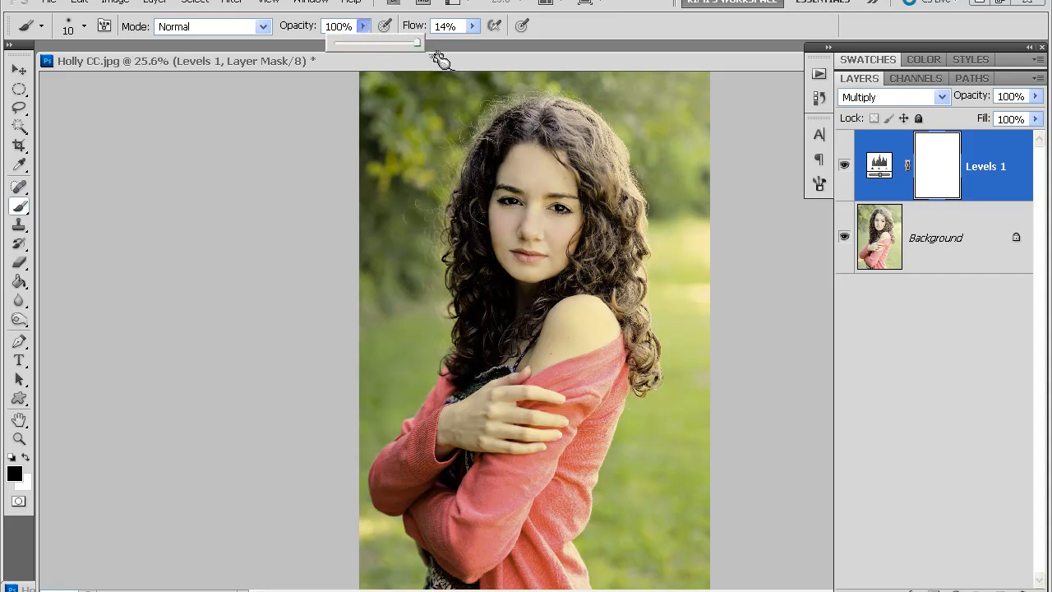
left_click(472, 26)
left_click_drag(476, 45, 565, 52)
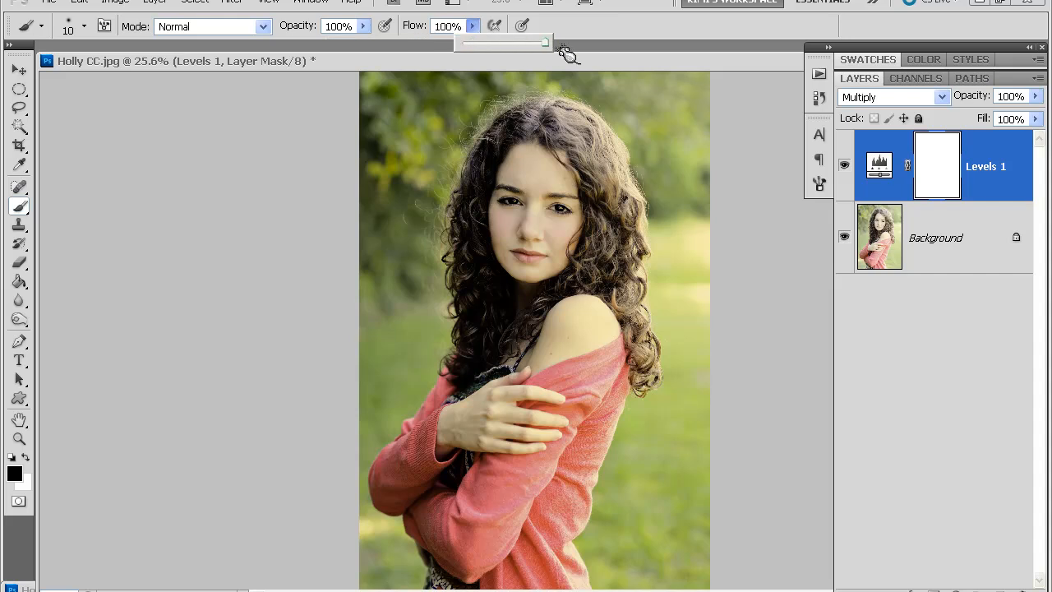
left_click(503, 215)
Paint black over the girl's figure on the Levels layer mask with a size 500 brush, and display the mask on its own
key("bracketright")
key("bracketright")
key("bracketright")
key("bracketright")
key("bracketright")
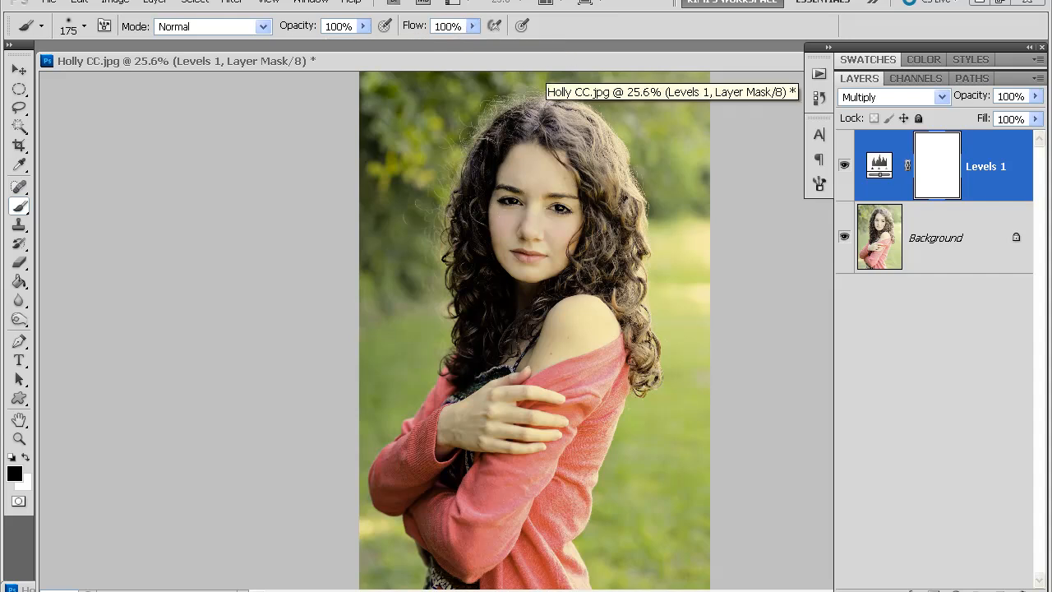
key("bracketright")
key("bracketright")
key("bracketright")
key("bracketright")
key("bracketright")
key("bracketright")
key("bracketright")
key("bracketright")
mouse_move(534, 138)
left_mouse_down()
mouse_move(516, 183)
mouse_move(531, 156)
mouse_move(482, 200)
mouse_move(492, 369)
mouse_move(526, 341)
mouse_move(518, 369)
mouse_move(408, 481)
mouse_move(511, 459)
mouse_move(456, 542)
mouse_move(447, 504)
mouse_move(480, 548)
mouse_move(494, 526)
mouse_move(528, 558)
mouse_move(521, 474)
mouse_move(583, 399)
mouse_move(574, 339)
mouse_move(581, 334)
mouse_move(607, 363)
mouse_move(585, 301)
mouse_move(603, 224)
mouse_move(554, 151)
mouse_move(525, 144)
mouse_move(495, 196)
mouse_move(517, 260)
mouse_move(504, 368)
mouse_move(527, 311)
mouse_move(541, 399)
mouse_move(513, 444)
mouse_move(504, 524)
mouse_move(485, 463)
mouse_move(460, 573)
mouse_move(521, 486)
mouse_move(500, 460)
left_mouse_up()
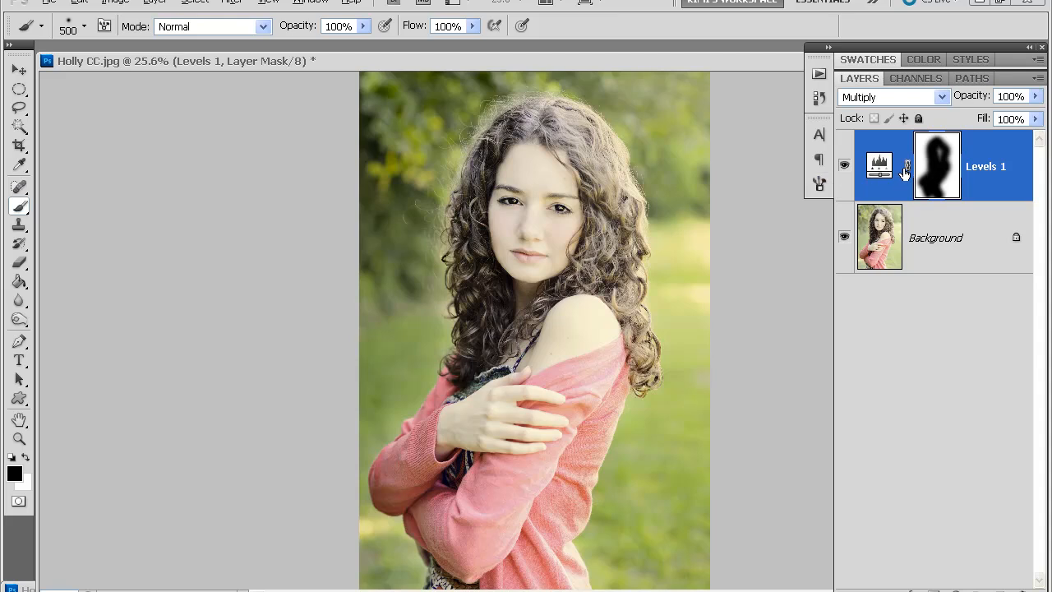
left_click(943, 169, "alt")
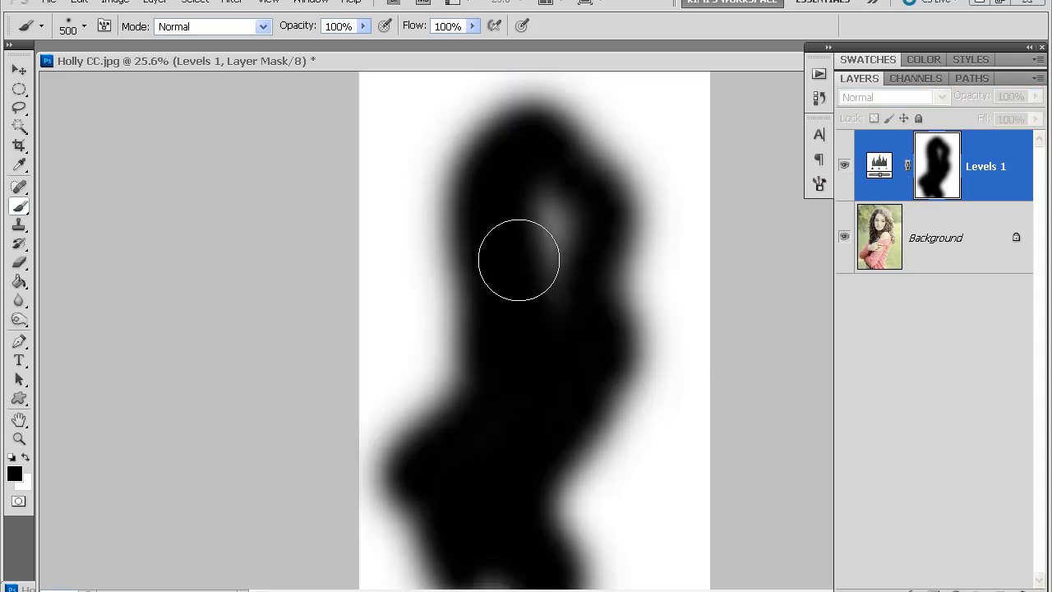
Paint the remaining gray gaps inside the figure black on the Levels 1 mask, and return to the photo view
mouse_move(535, 216)
left_mouse_down()
mouse_move(562, 308)
mouse_move(514, 420)
mouse_move(484, 549)
left_mouse_up()
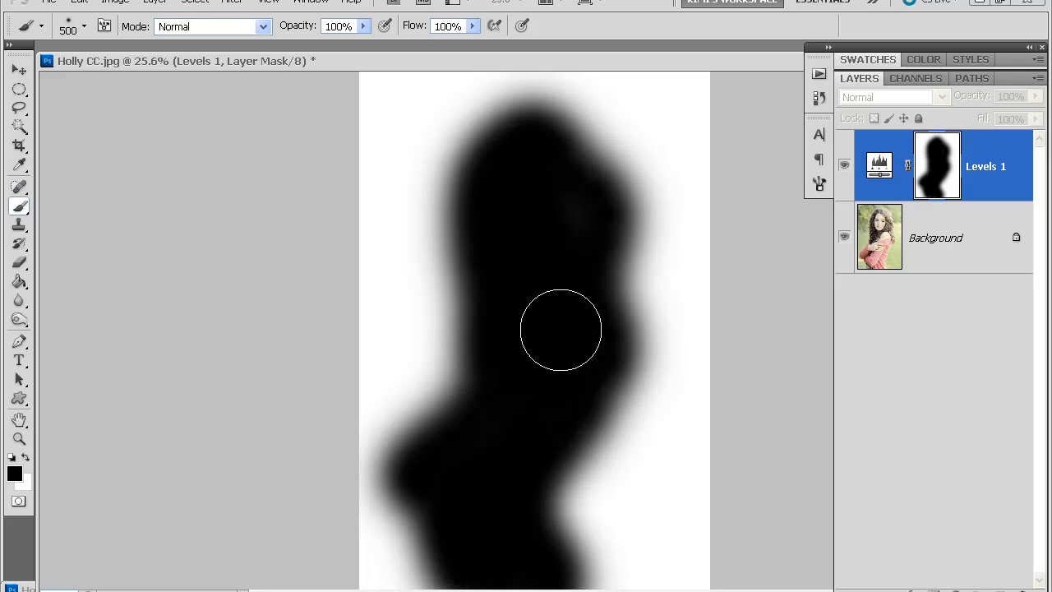
scroll(558, 337, "down", 1)
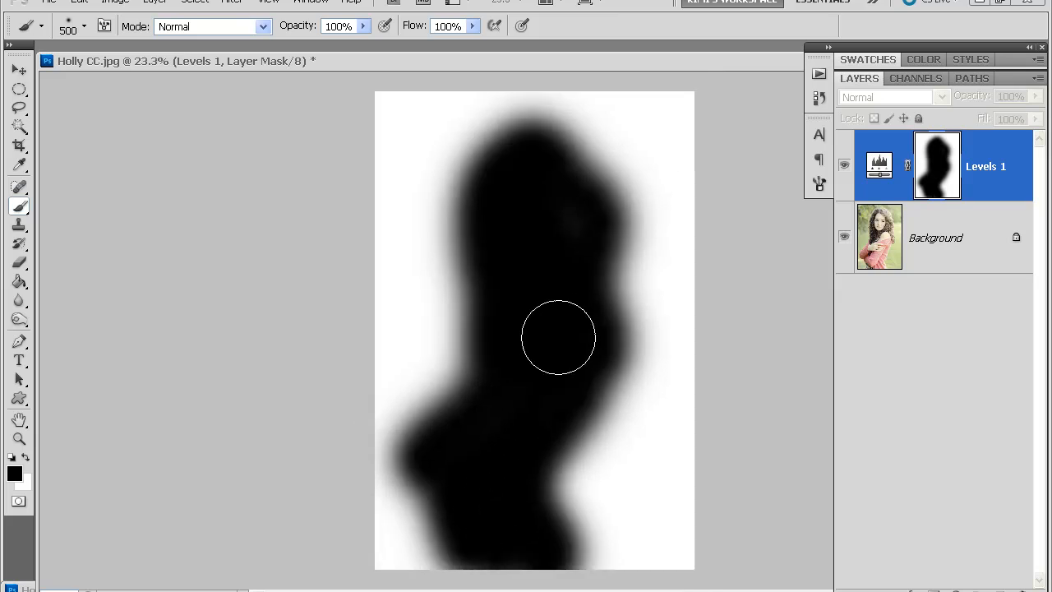
left_click(942, 167, "alt")
scroll(608, 325, "up", 2)
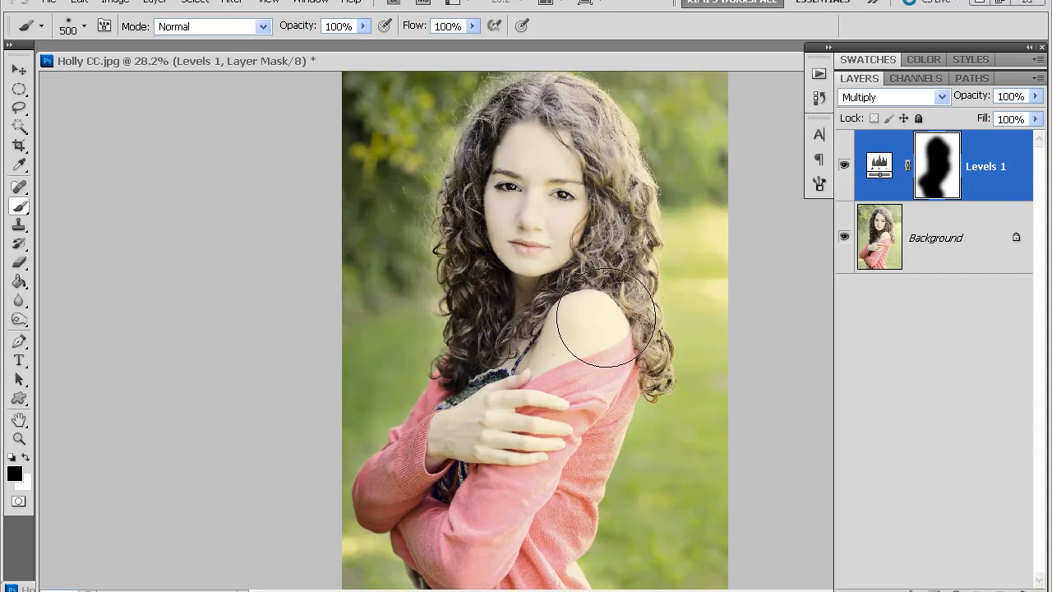
Paint white with a size 150 brush on the Levels 1 mask along the outer edges of the girl's hair
scroll(536, 329, "up", 2)
left_click_drag(479, 218, 473, 459)
key("bracketright")
key("bracketright")
key("bracketright")
key("bracketright")
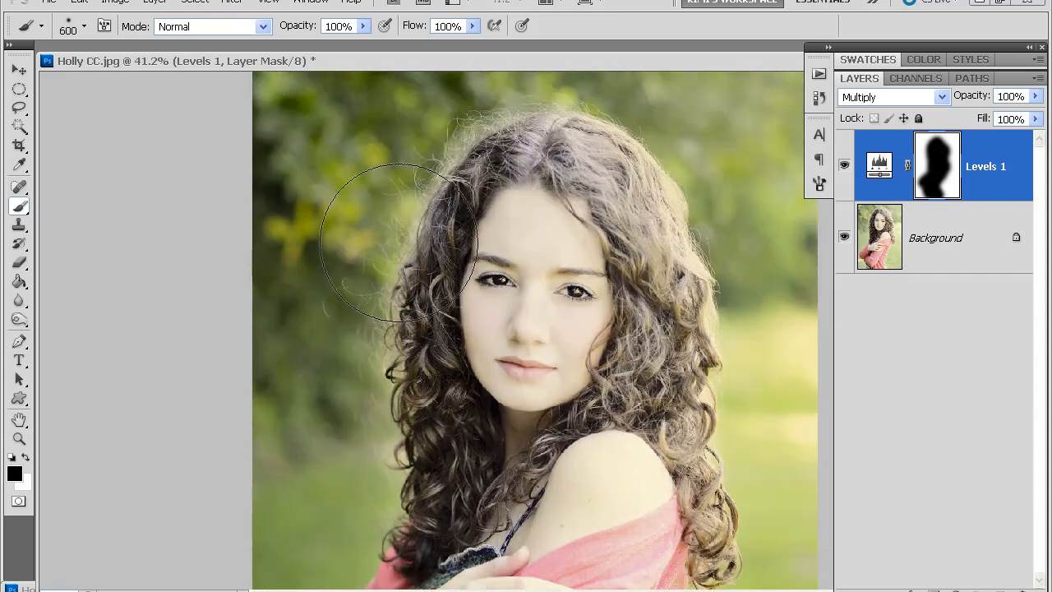
key("bracketleft")
key("bracketleft")
key("bracketleft")
key("bracketleft")
key("bracketleft")
key("bracketleft")
key("bracketleft")
key("bracketleft")
key("bracketleft")
key("bracketleft")
key("bracketleft")
key("bracketleft")
key("bracketleft")
key("bracketleft")
key("bracketleft")
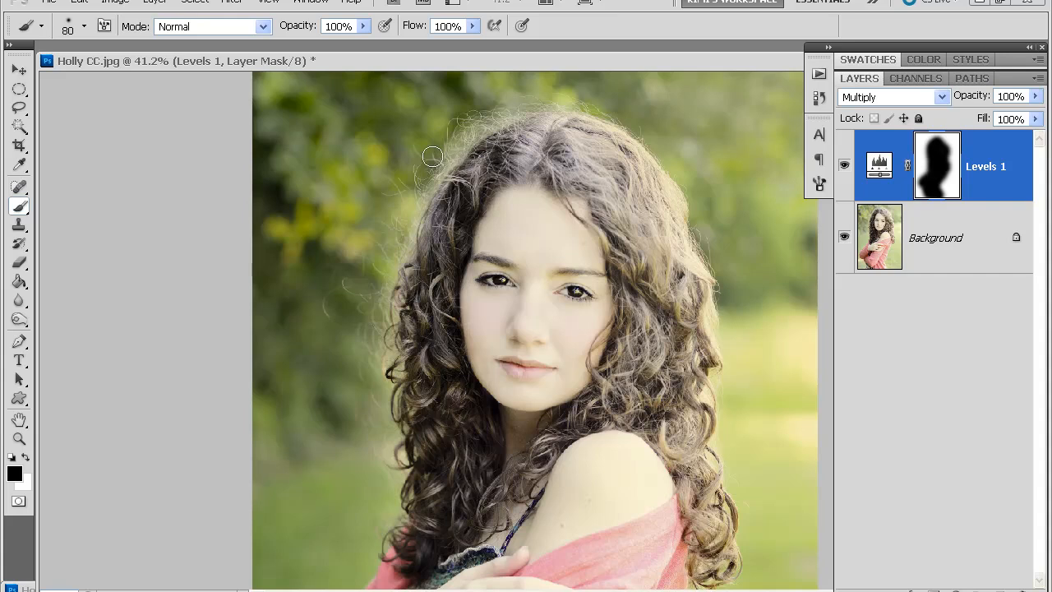
key("bracketright")
key("bracketright")
key("bracketright")
key("bracketright")
key("bracketright")
left_click(27, 459)
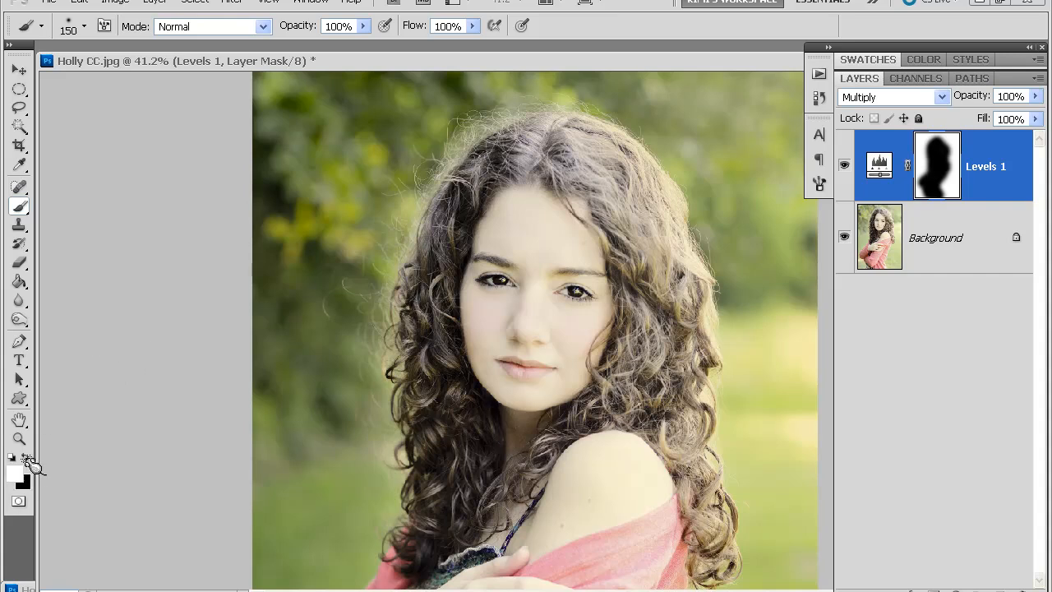
mouse_move(481, 115)
left_mouse_down()
mouse_move(490, 120)
mouse_move(412, 197)
left_mouse_up()
mouse_move(392, 215)
left_mouse_down()
mouse_move(370, 312)
mouse_move(397, 459)
mouse_move(370, 528)
left_mouse_up()
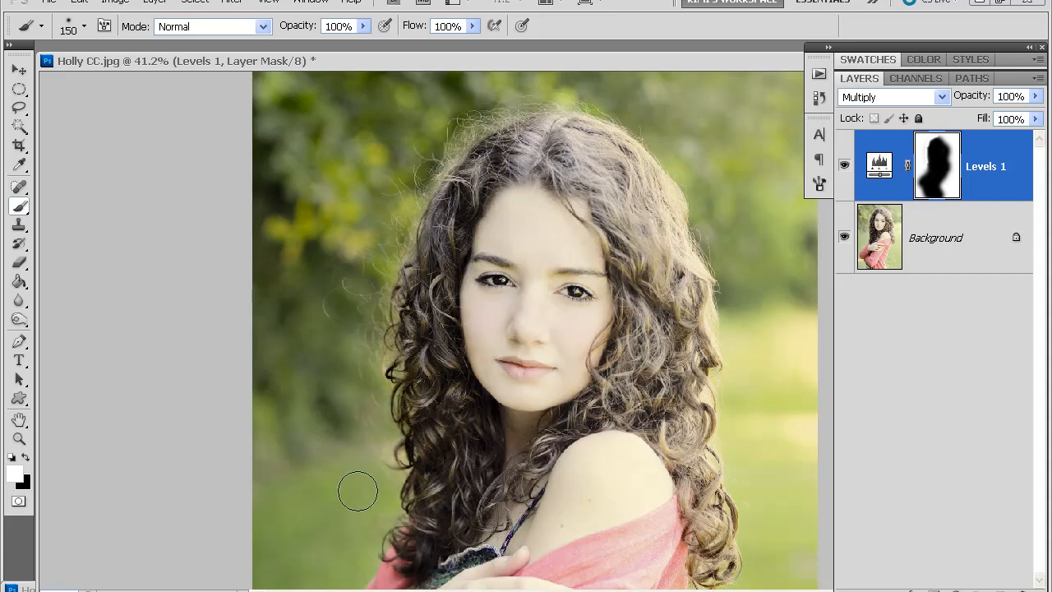
mouse_move(575, 108)
left_mouse_down()
mouse_move(659, 137)
mouse_move(718, 194)
mouse_move(708, 190)
mouse_move(725, 271)
mouse_move(710, 235)
mouse_move(730, 282)
mouse_move(704, 208)
mouse_move(756, 365)
mouse_move(704, 342)
mouse_move(728, 423)
mouse_move(699, 379)
mouse_move(720, 579)
mouse_move(682, 472)
mouse_move(662, 353)
mouse_move(624, 376)
mouse_move(662, 353)
mouse_move(725, 399)
left_mouse_up()
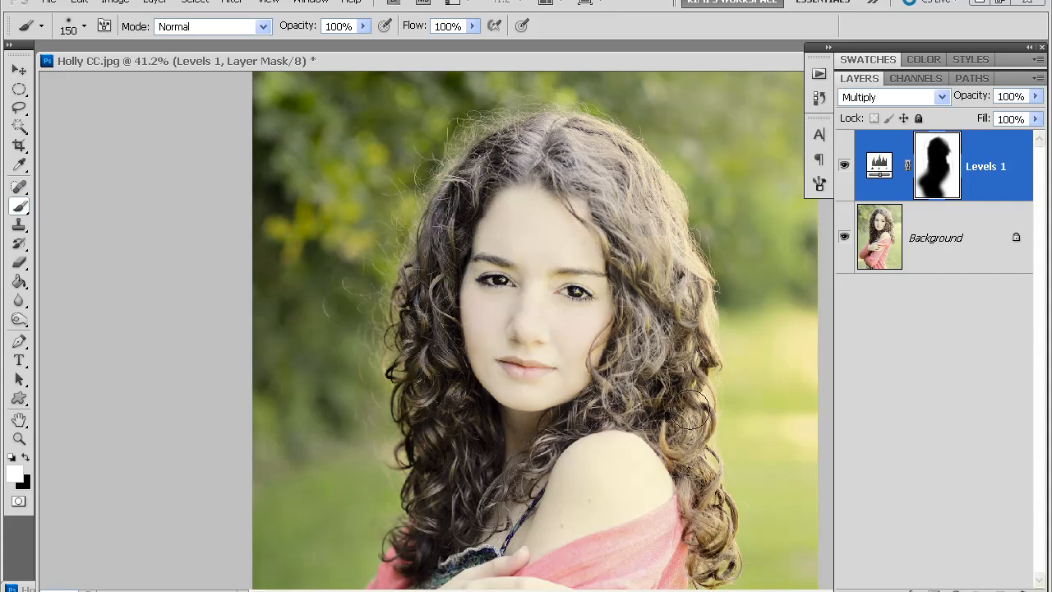
Set the brush opacity to 37% and paint white over the hair right of her face on the Levels 1 mask
left_click(364, 26)
left_click_drag(363, 43, 310, 44)
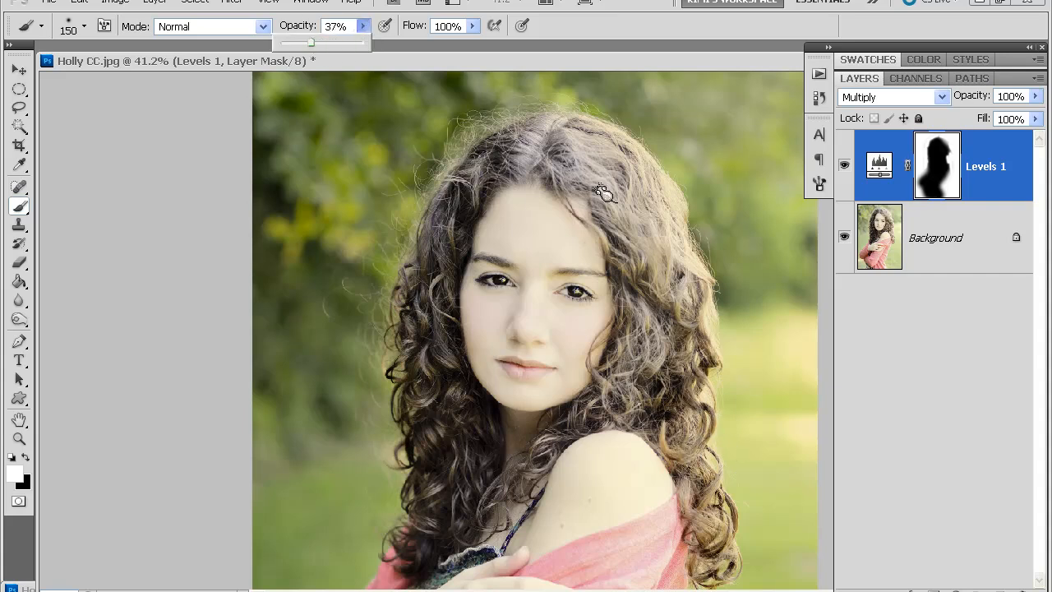
key("bracketright")
key("bracketright")
mouse_move(575, 141)
left_mouse_down()
mouse_move(641, 195)
mouse_move(613, 188)
mouse_move(649, 287)
mouse_move(641, 229)
mouse_move(652, 327)
mouse_move(628, 359)
mouse_move(628, 381)
mouse_move(663, 274)
mouse_move(629, 198)
mouse_move(588, 159)
mouse_move(506, 155)
mouse_move(562, 142)
mouse_move(654, 183)
mouse_move(681, 316)
mouse_move(648, 194)
mouse_move(665, 230)
mouse_move(633, 397)
mouse_move(659, 359)
mouse_move(681, 420)
left_mouse_up()
key("bracketleft")
key("bracketleft")
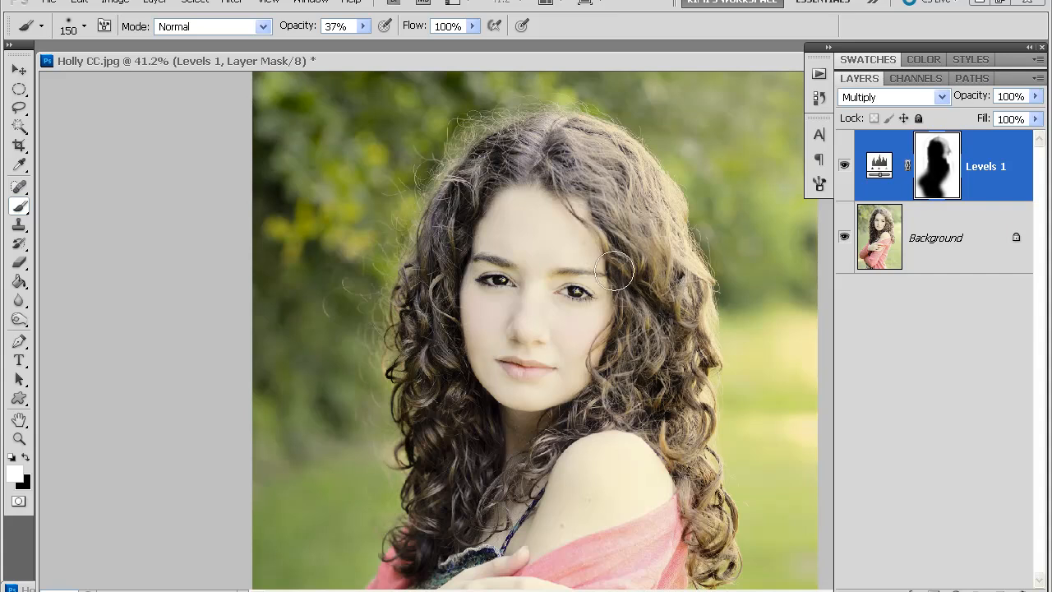
Compare the whole portrait with the Levels 1 layer hidden and shown
scroll(623, 267, "down", 1)
scroll(623, 267, "down", 1)
scroll(620, 283, "down", 1)
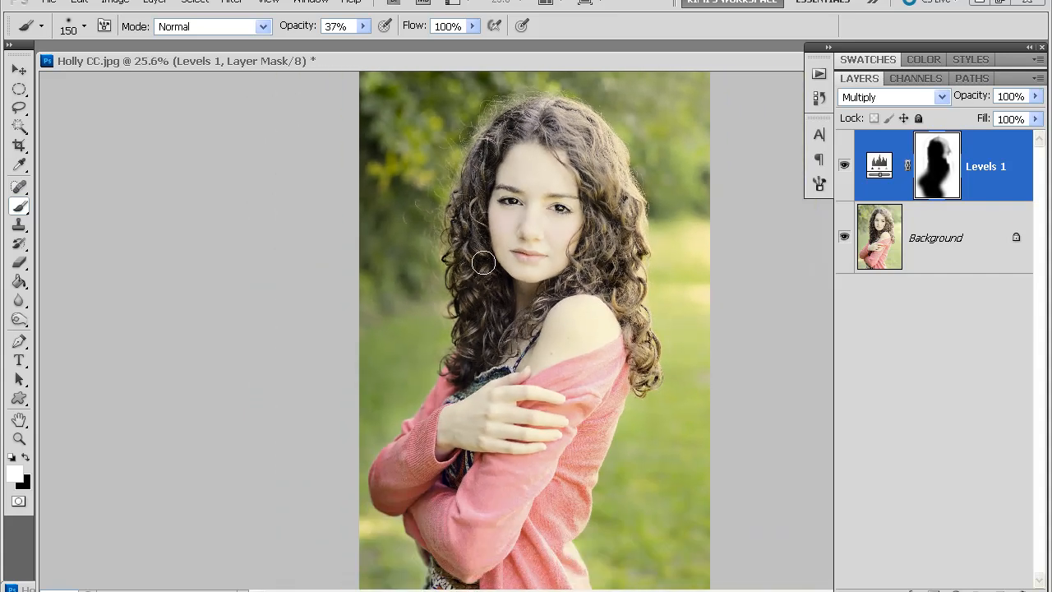
left_click(844, 168)
left_click(844, 168)
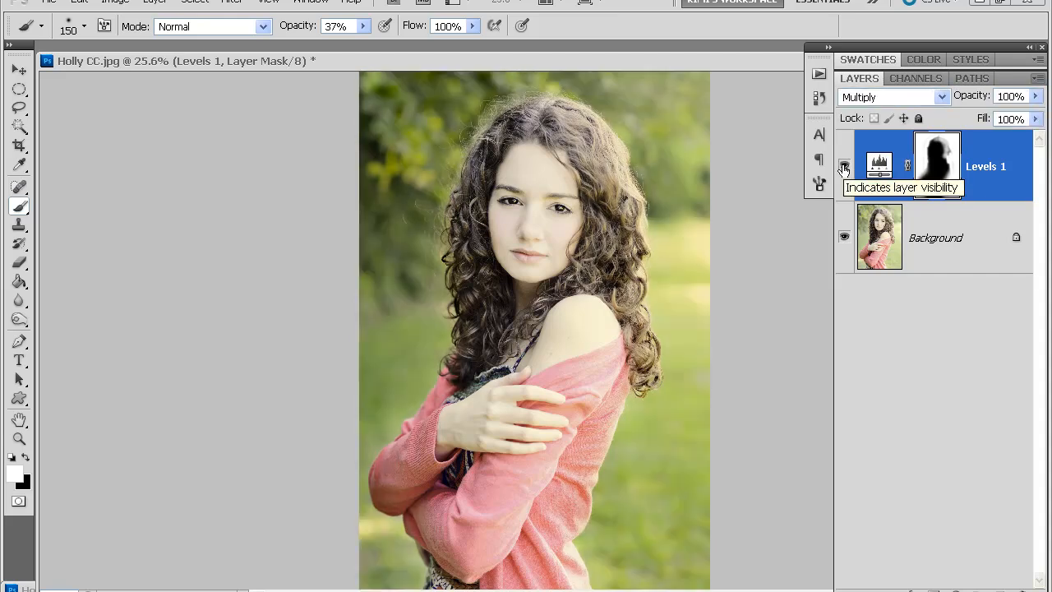
Lower the Levels 1 layer's opacity to 61% and merge the layer into the Background
left_click(983, 169)
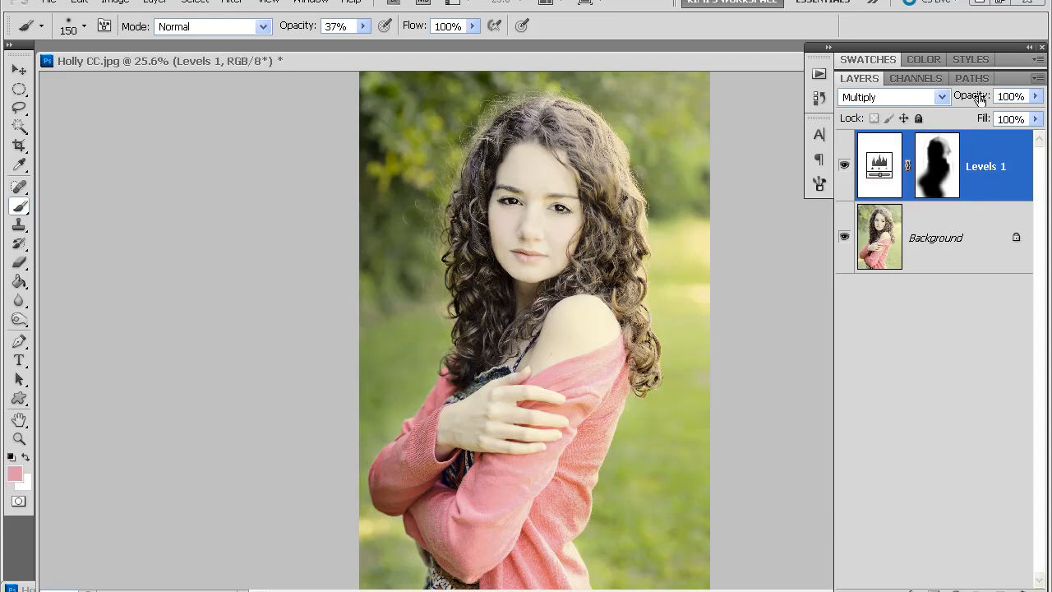
left_click_drag(979, 99, 958, 100)
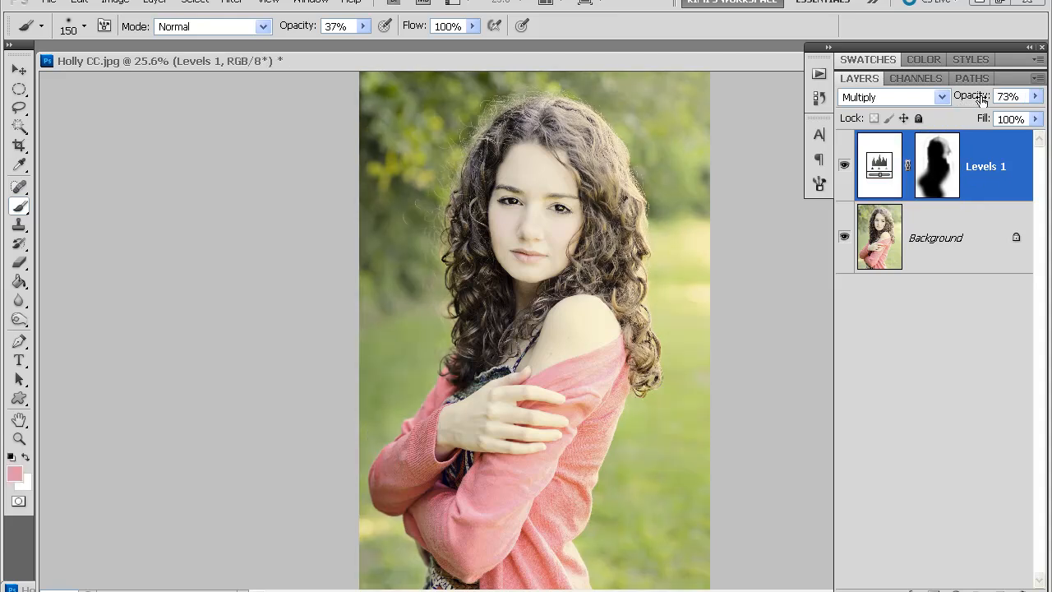
left_click(843, 168)
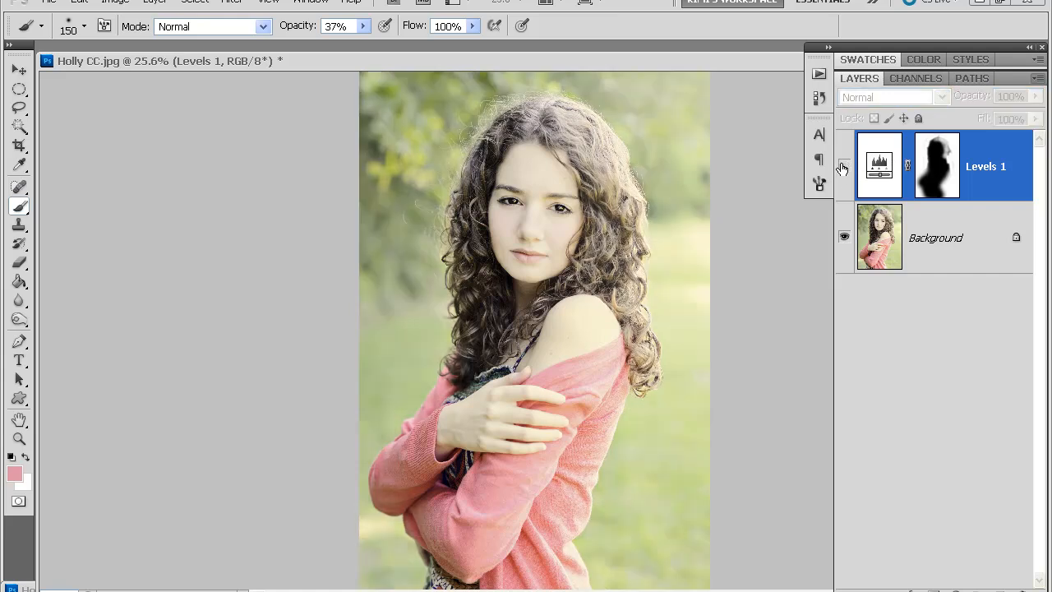
left_click(842, 168)
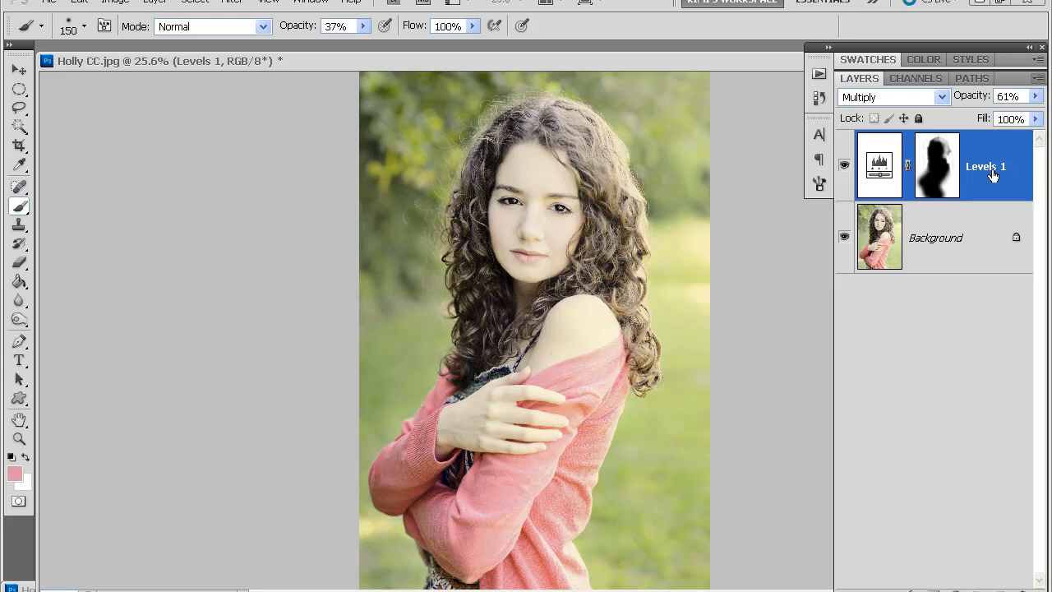
key("Delete")
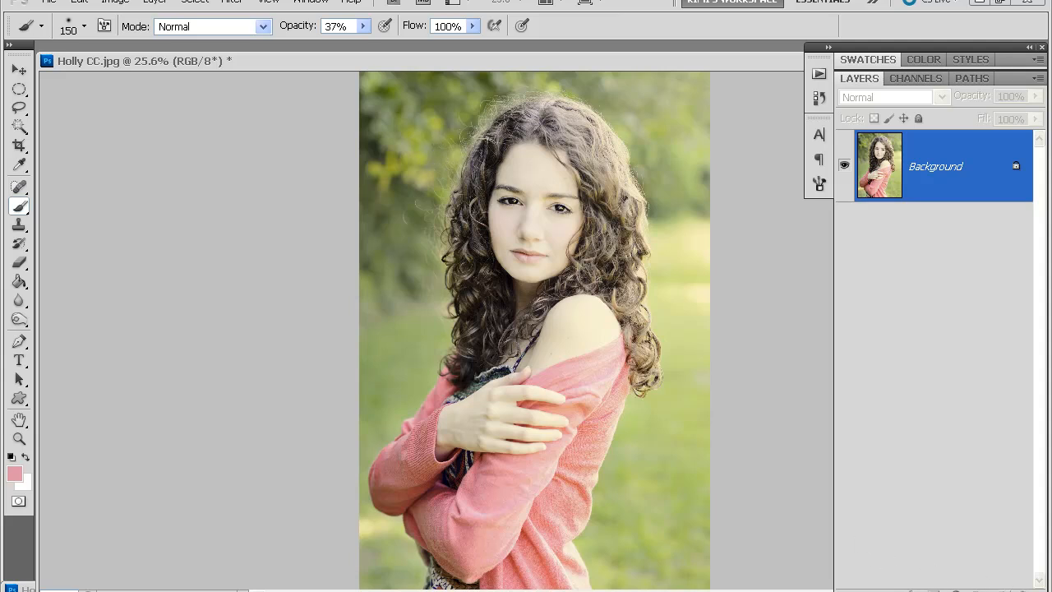
Add a new layer above the Background and fill it with the pink color #dc63d5 using the Paint Bucket
left_click(1001, 589)
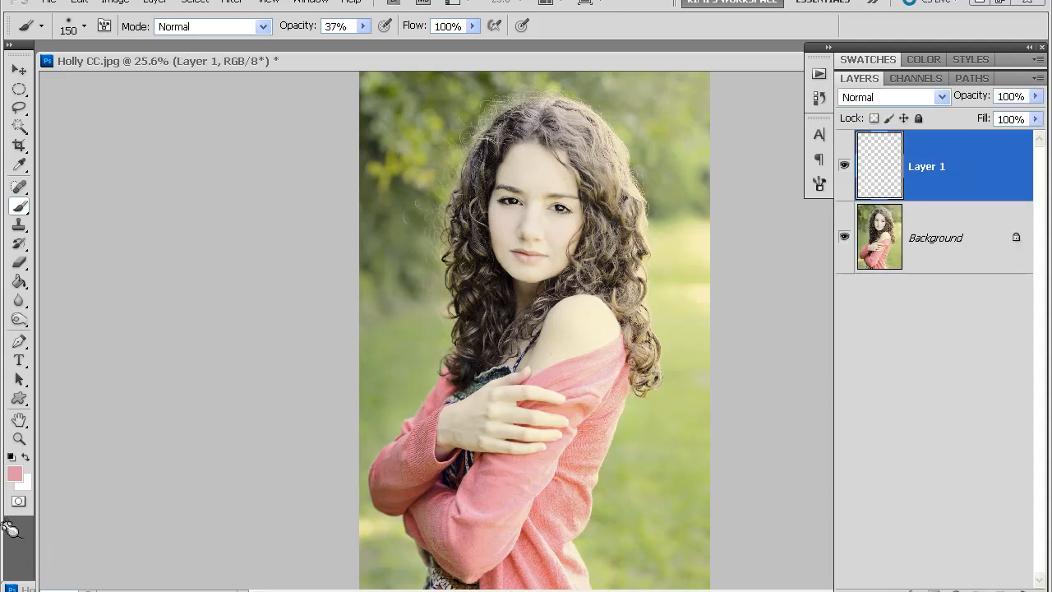
left_click(15, 472)
left_click_drag(717, 178, 712, 189)
left_click(616, 187)
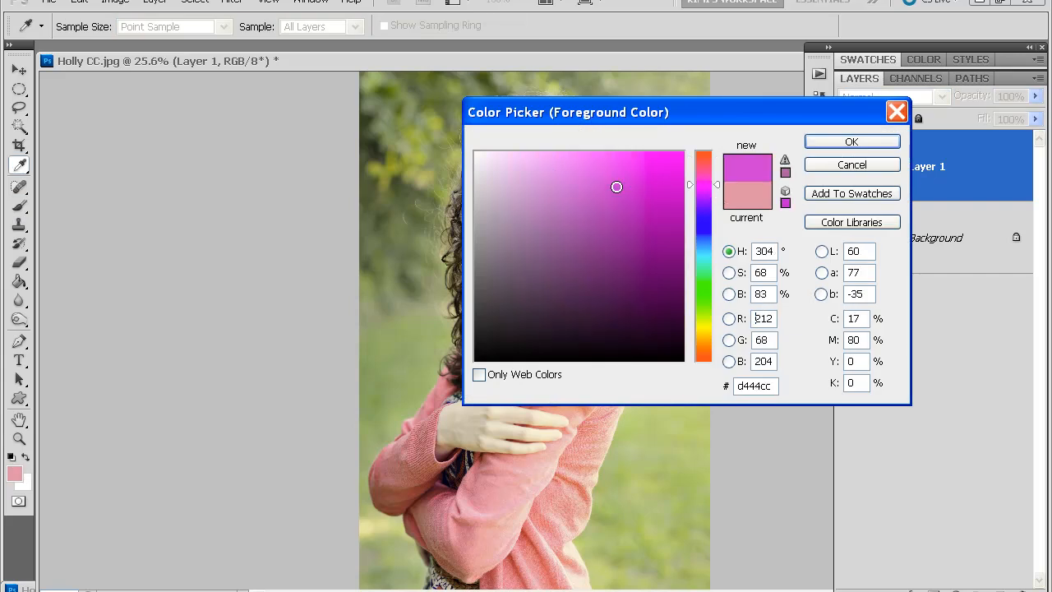
left_click(589, 180)
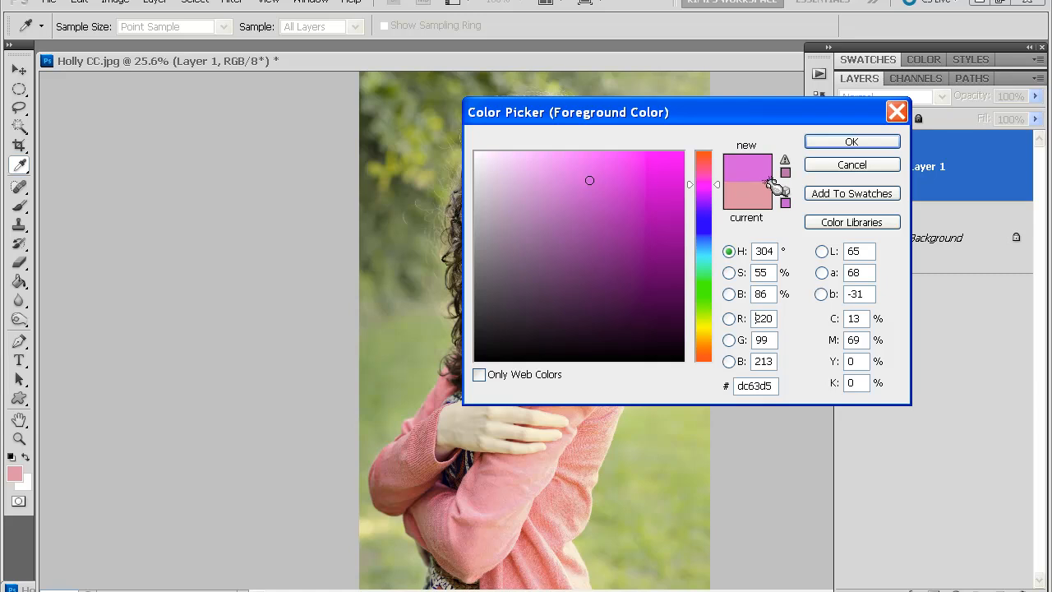
left_click(830, 144)
key("b")
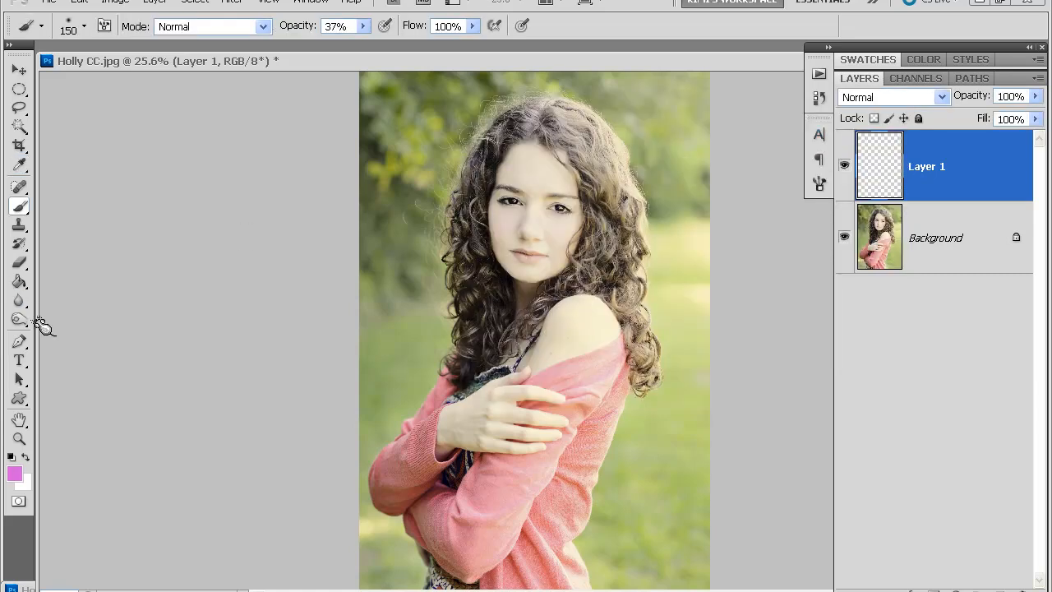
left_click(20, 281)
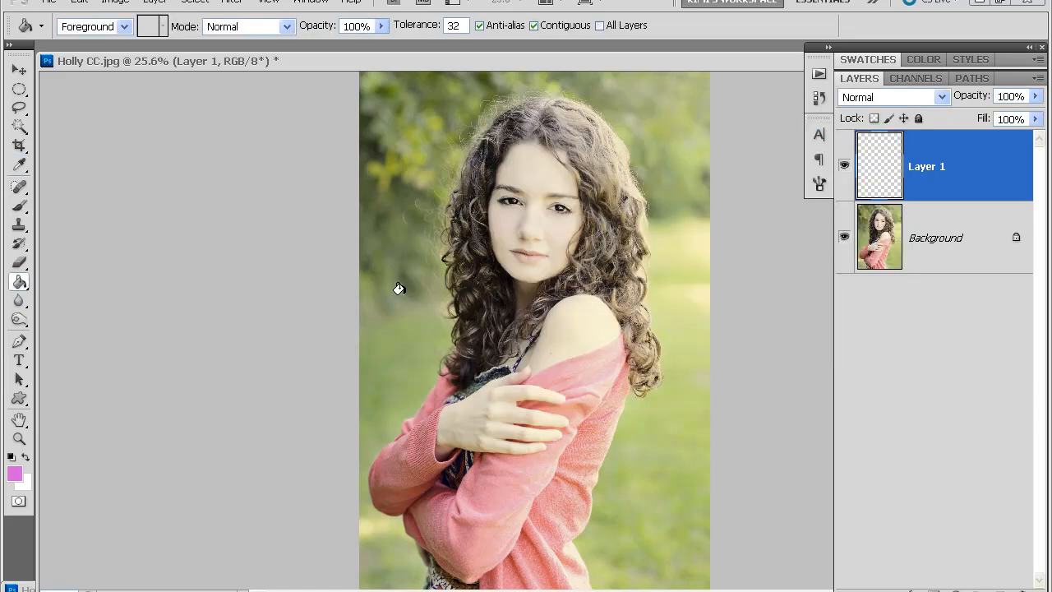
left_click(399, 289)
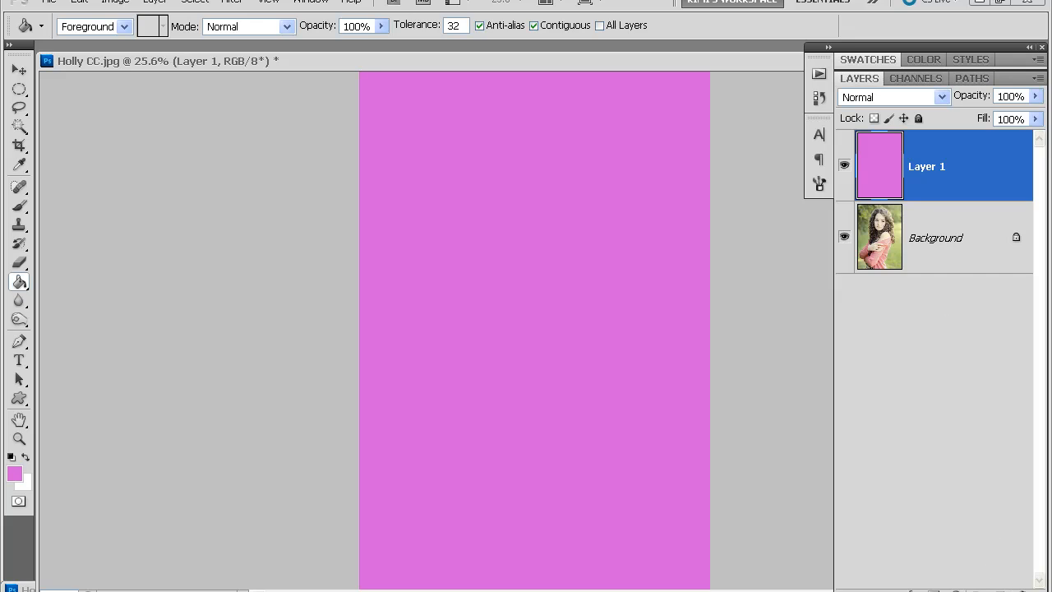
Add a Levels adjustment layer with default values and place it between Layer 1 and the Background
left_click(955, 586)
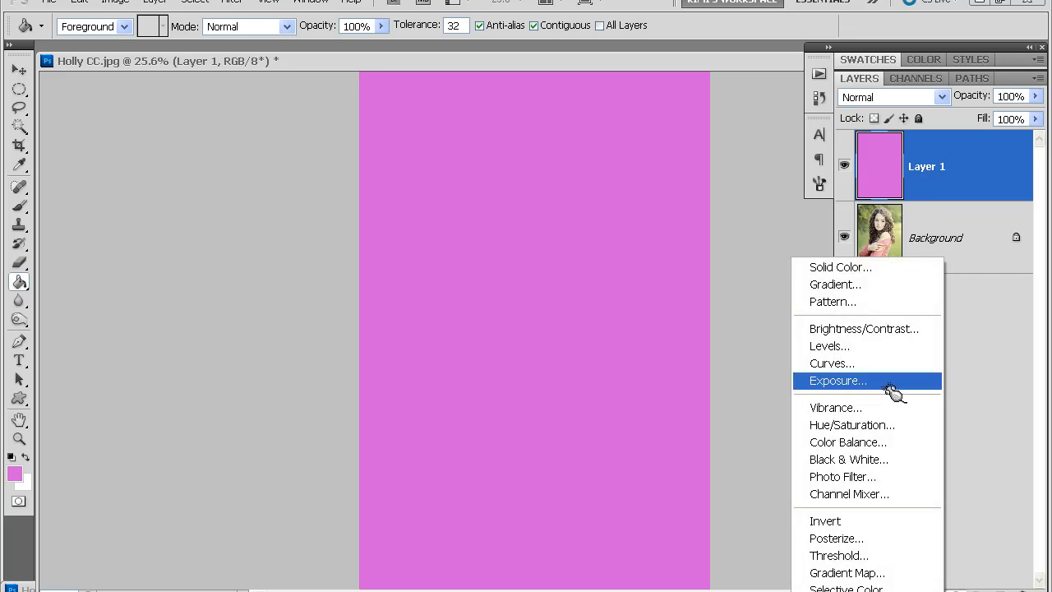
left_click(885, 352)
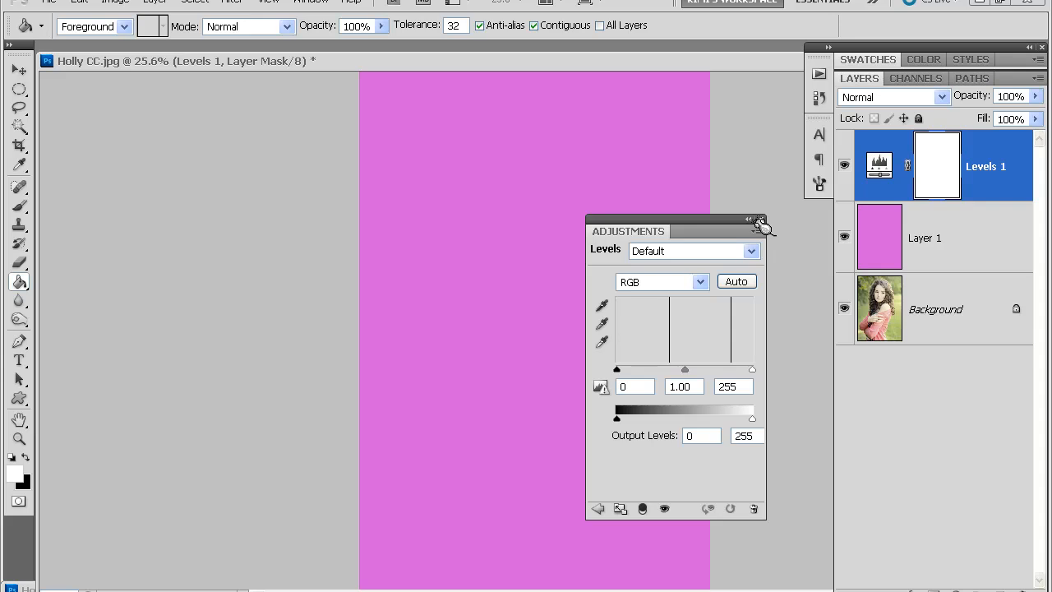
left_click(761, 219)
left_click_drag(978, 168, 985, 254)
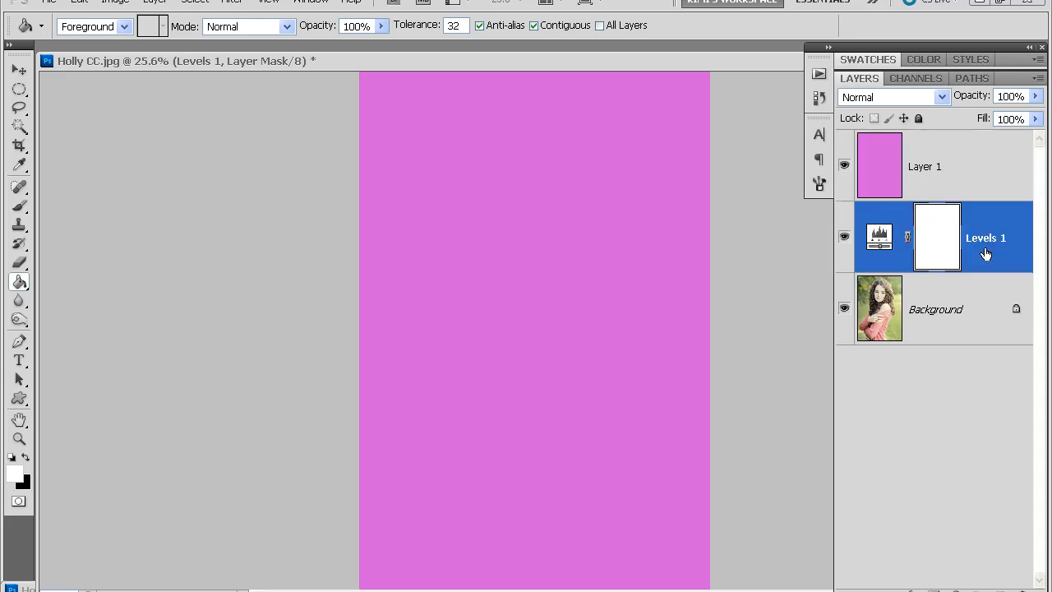
Clip the pink Layer 1 to the Levels 1 layer and lower Layer 1's opacity to 35%
left_click(984, 202, "alt")
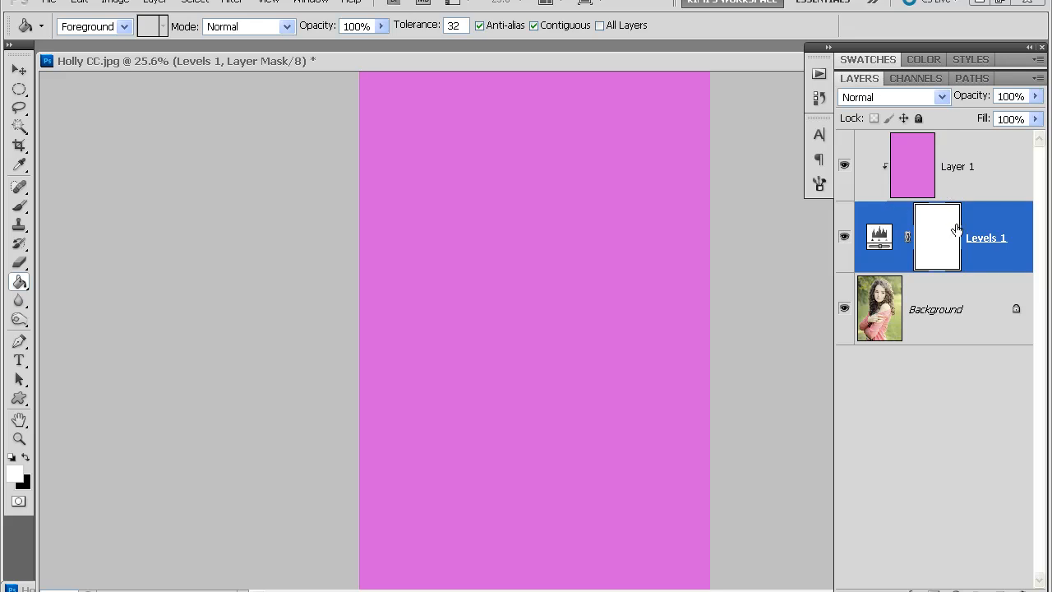
left_click(991, 177)
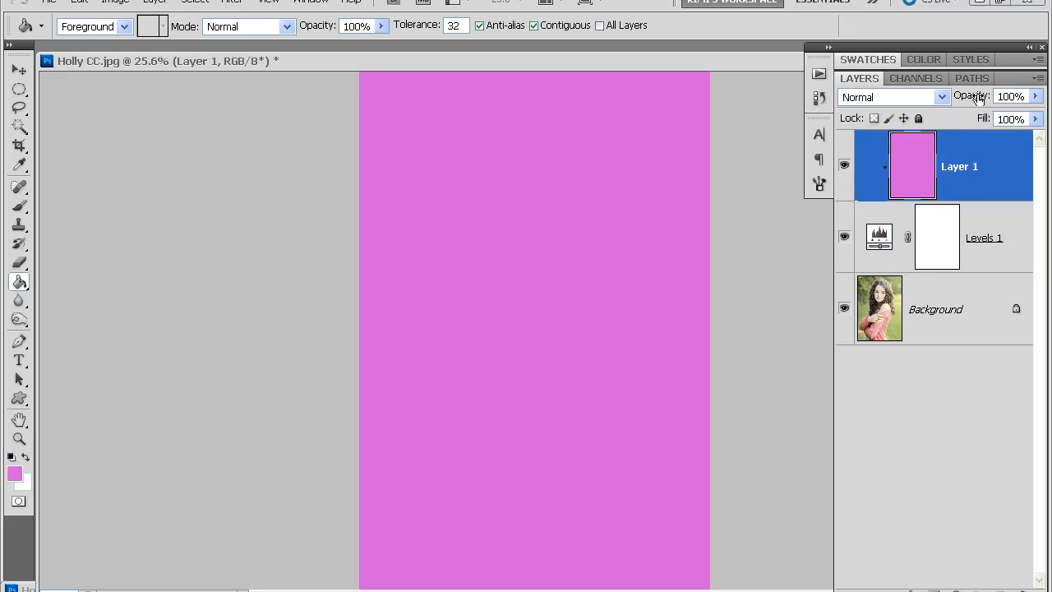
mouse_move(976, 97)
left_mouse_down()
mouse_move(951, 100)
mouse_move(967, 105)
left_mouse_up()
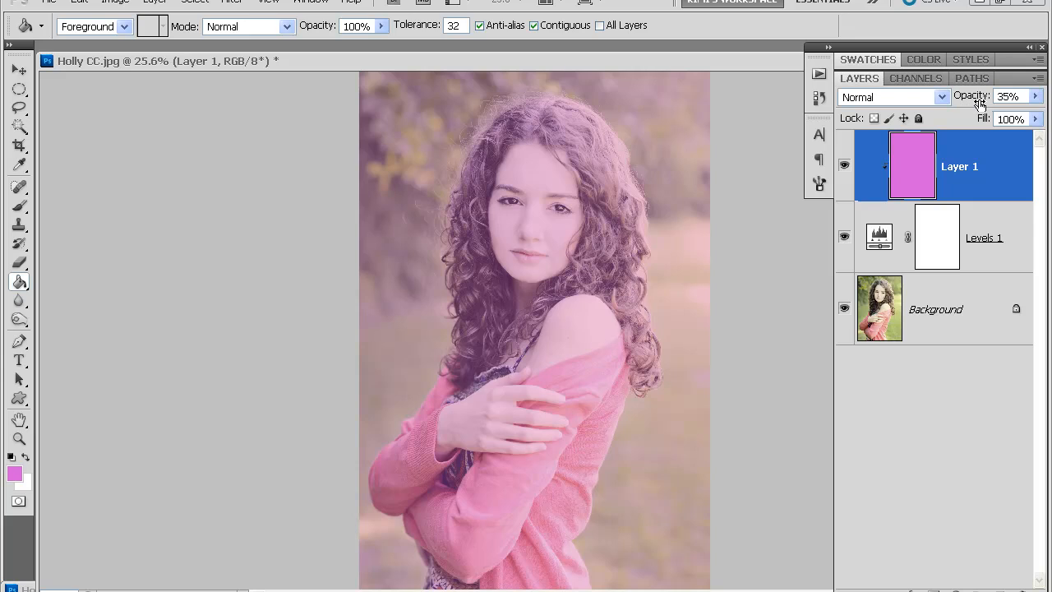
Paint black on the Levels 1 layer mask over the woman and the background right of her, using an 800 px brush at 37% opacity
left_click(984, 245)
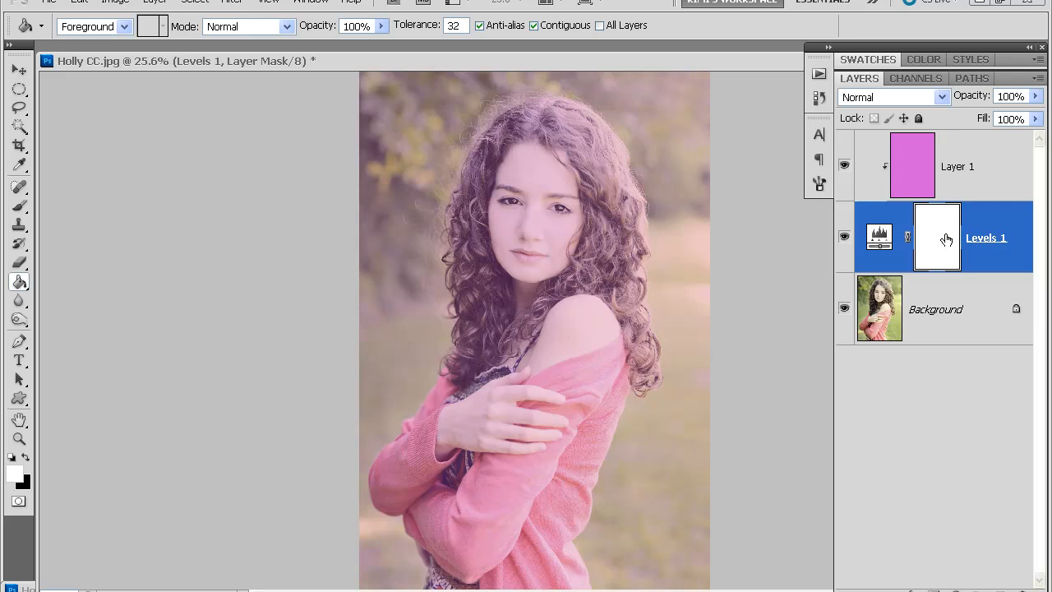
double_click(946, 239)
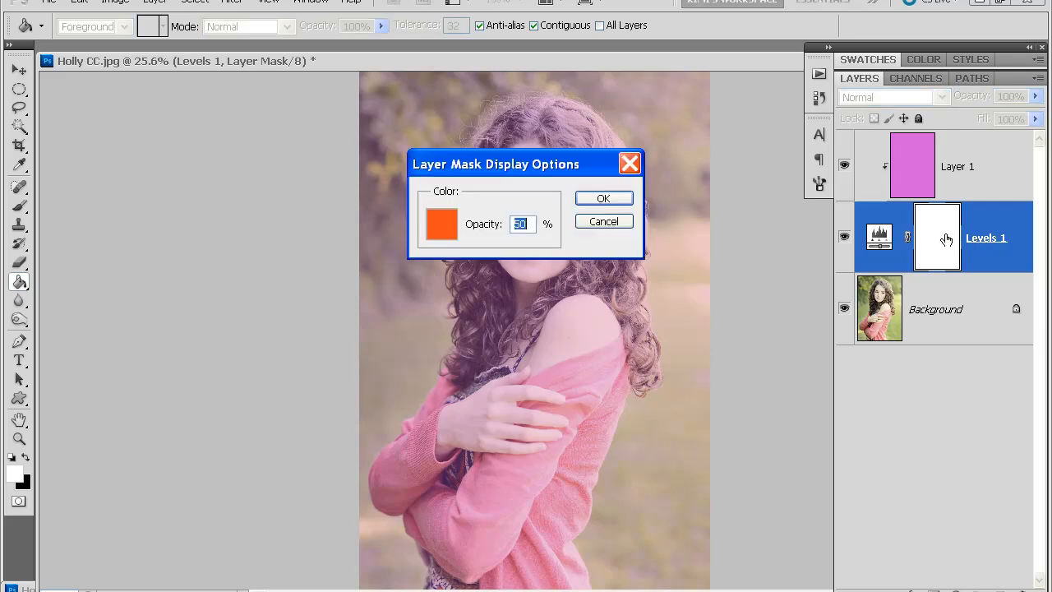
left_click(604, 222)
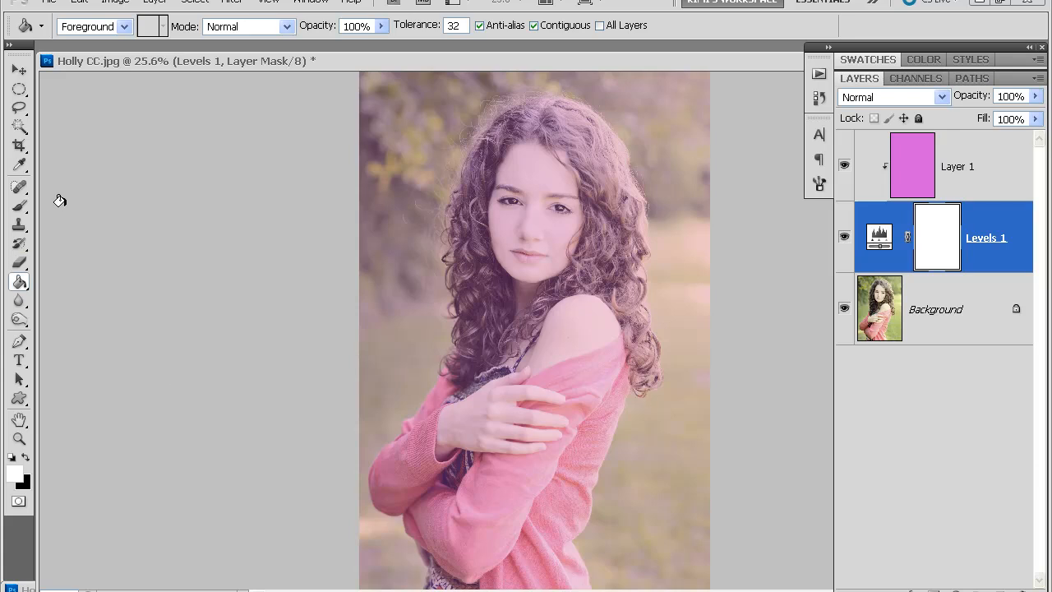
left_click(20, 205)
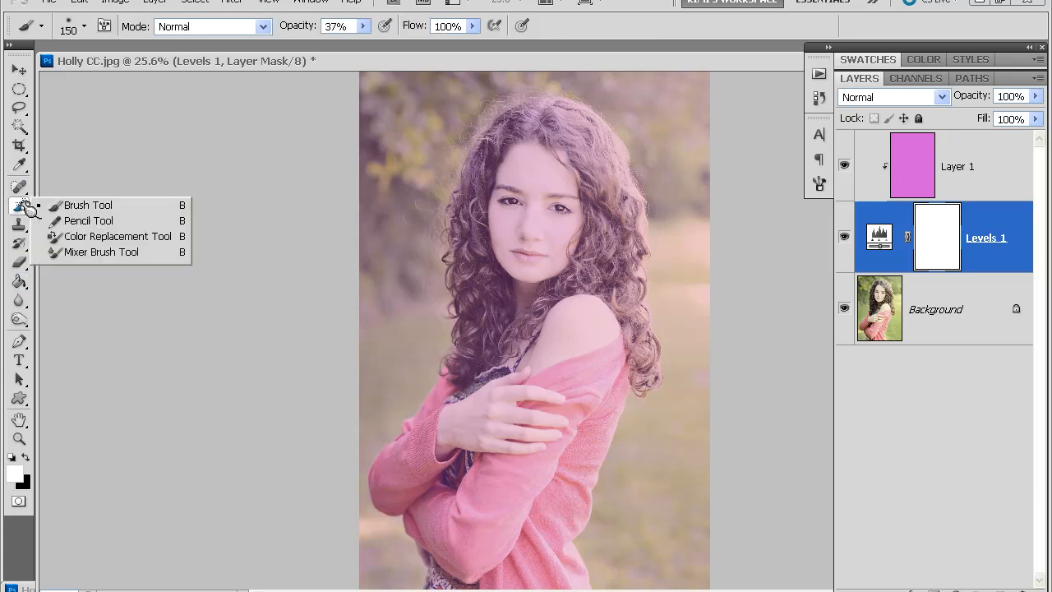
left_click(72, 205)
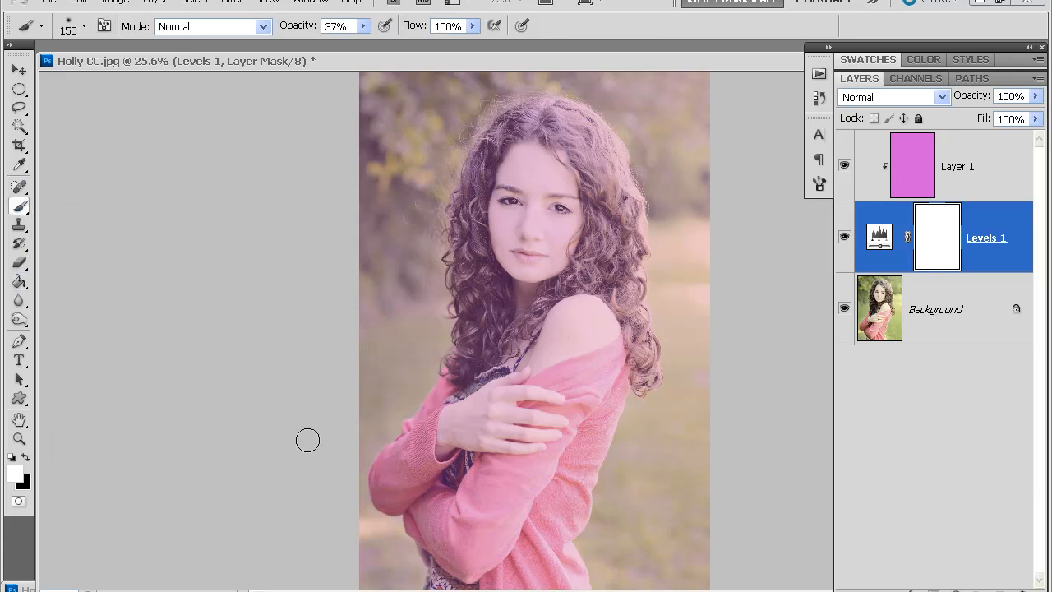
key("bracketright")
key("bracketright")
key("bracketright")
key("bracketright")
key("bracketright")
key("bracketright")
key("bracketright")
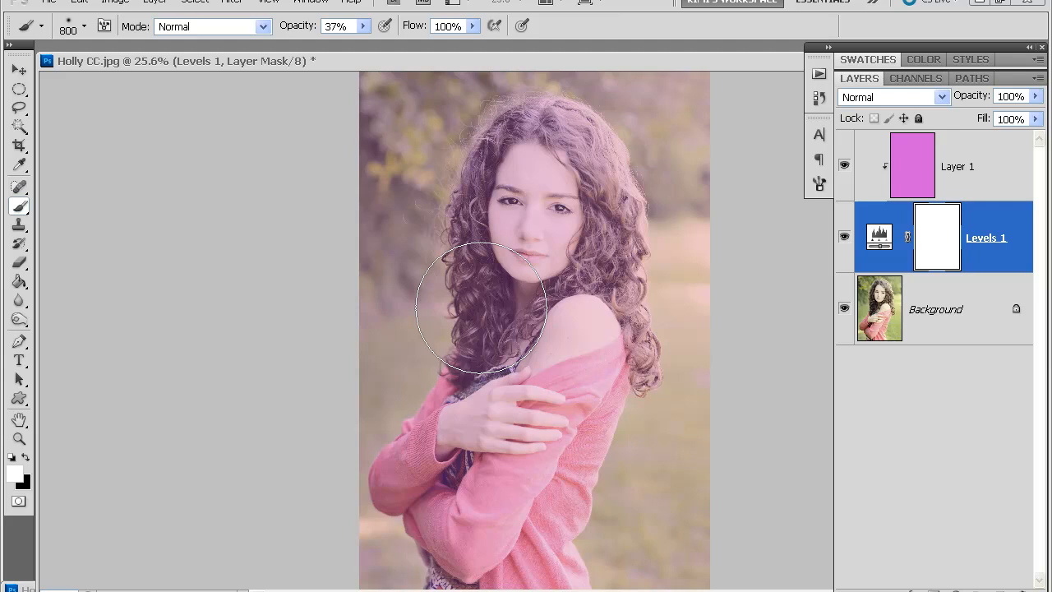
left_click(26, 458)
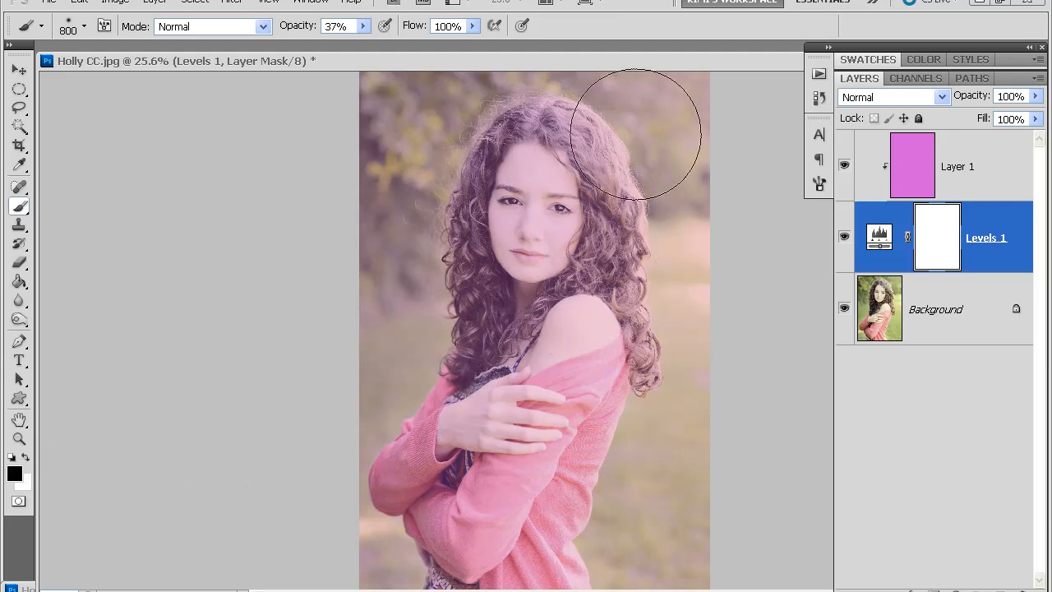
mouse_move(633, 129)
left_mouse_down()
mouse_move(698, 71)
mouse_move(669, 159)
left_mouse_up()
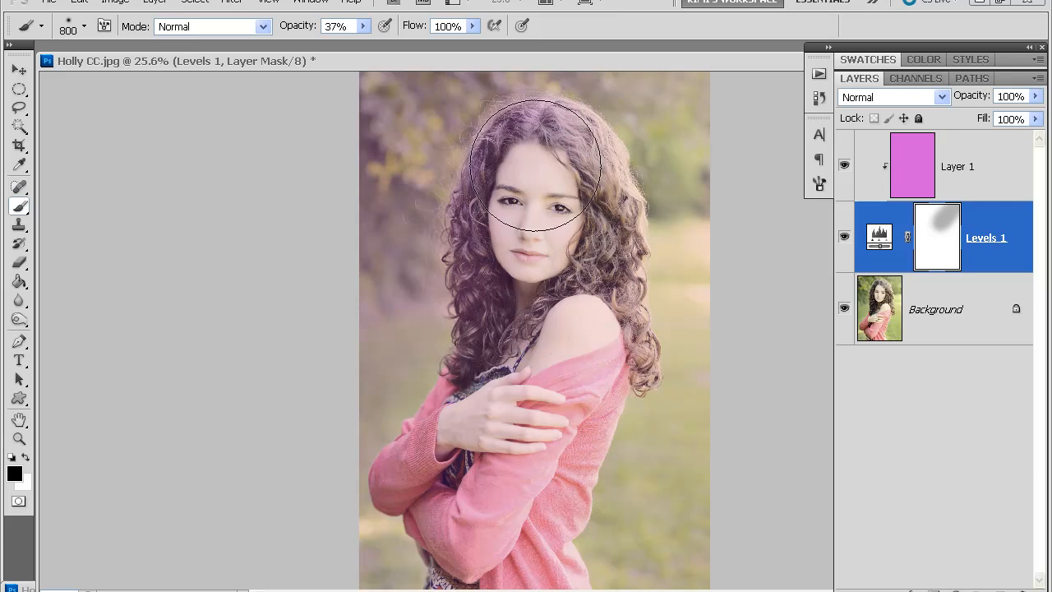
mouse_move(461, 471)
left_mouse_down()
mouse_move(501, 546)
mouse_move(553, 539)
mouse_move(531, 520)
mouse_move(623, 461)
mouse_move(621, 536)
left_mouse_up()
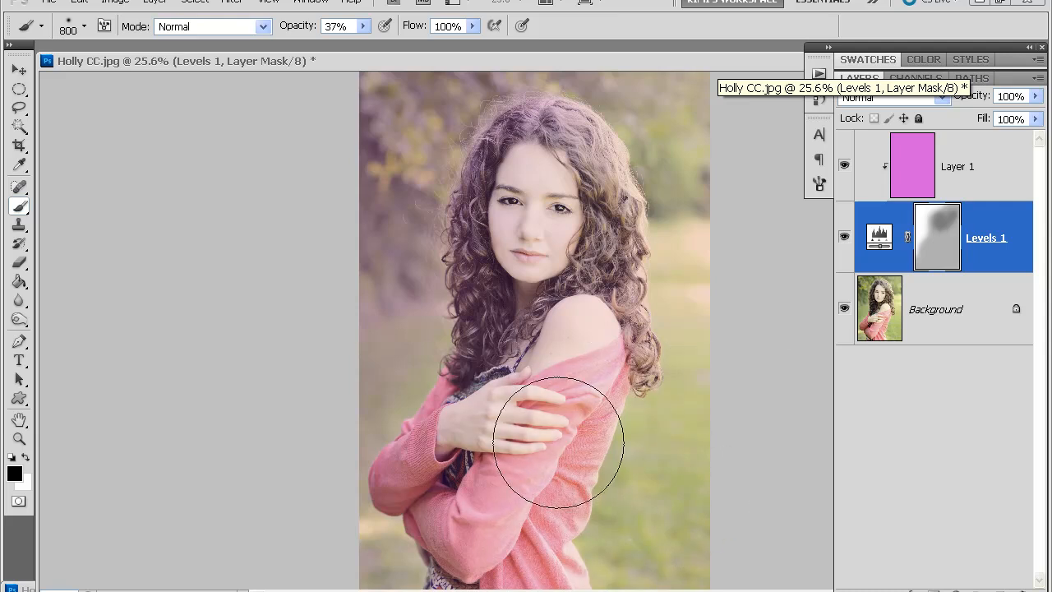
mouse_move(497, 521)
left_mouse_down()
mouse_move(534, 384)
mouse_move(532, 205)
mouse_move(585, 256)
mouse_move(575, 337)
mouse_move(669, 97)
mouse_move(697, 99)
mouse_move(676, 129)
mouse_move(633, 373)
mouse_move(685, 256)
mouse_move(487, 584)
mouse_move(496, 519)
mouse_move(481, 532)
mouse_move(610, 482)
mouse_move(578, 590)
mouse_move(518, 585)
mouse_move(509, 512)
mouse_move(542, 498)
mouse_move(704, 529)
mouse_move(526, 575)
mouse_move(460, 479)
left_mouse_up()
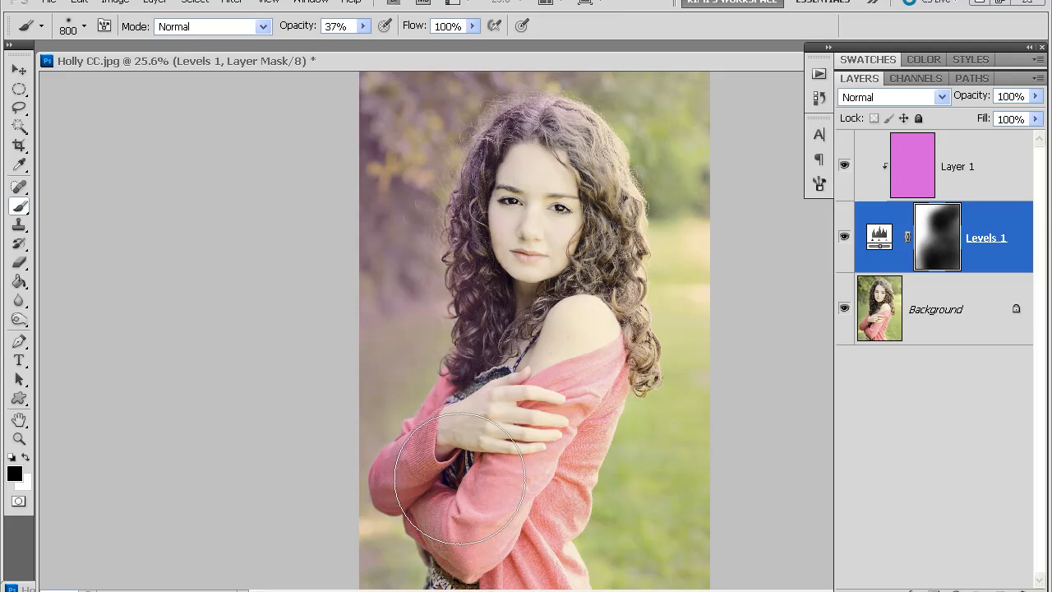
Paint black on the Levels 1 mask over the hair, from the crown down through the left curls, with 300 and 200 px brushes
scroll(526, 386, "up", 5)
scroll(567, 311, "up", 1)
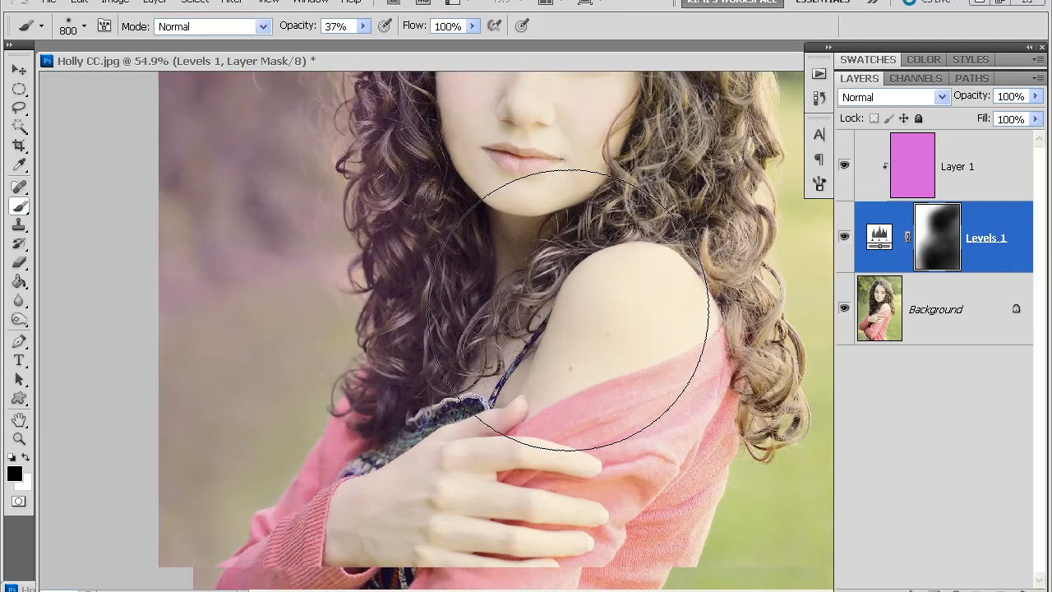
left_click_drag(495, 230, 545, 507)
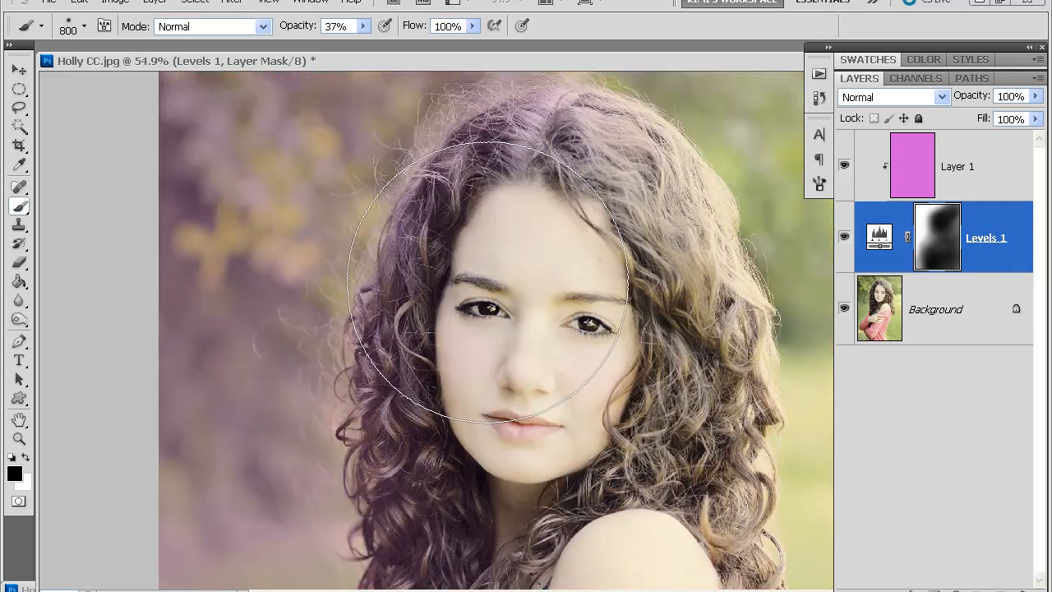
key("bracketleft")
key("bracketleft")
key("bracketleft")
key("bracketleft")
key("bracketleft")
key("bracketleft")
key("bracketleft")
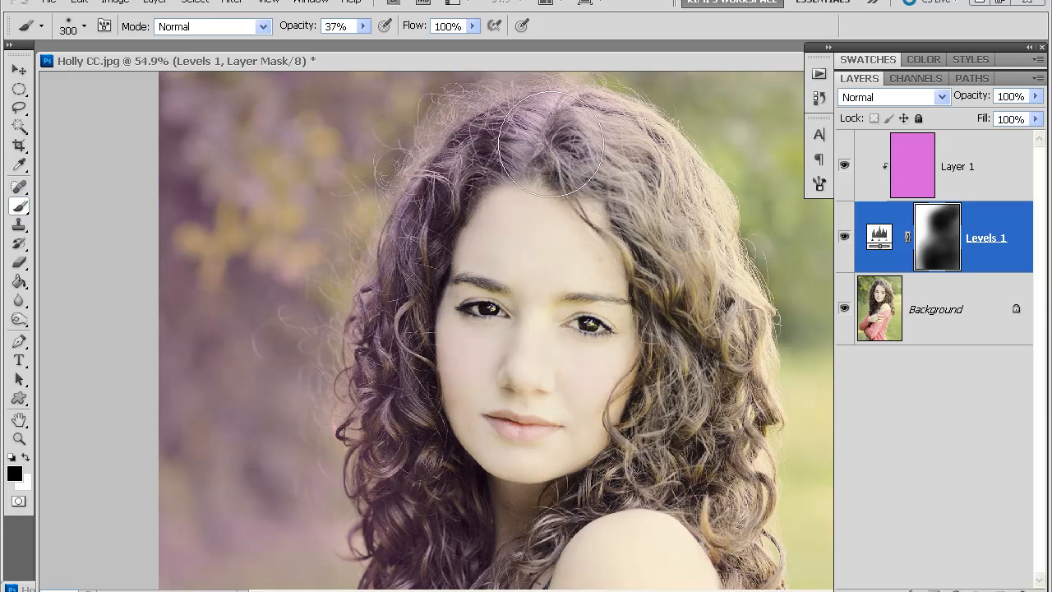
mouse_move(552, 131)
left_mouse_down()
mouse_move(503, 138)
mouse_move(537, 119)
mouse_move(406, 196)
mouse_move(461, 203)
left_mouse_up()
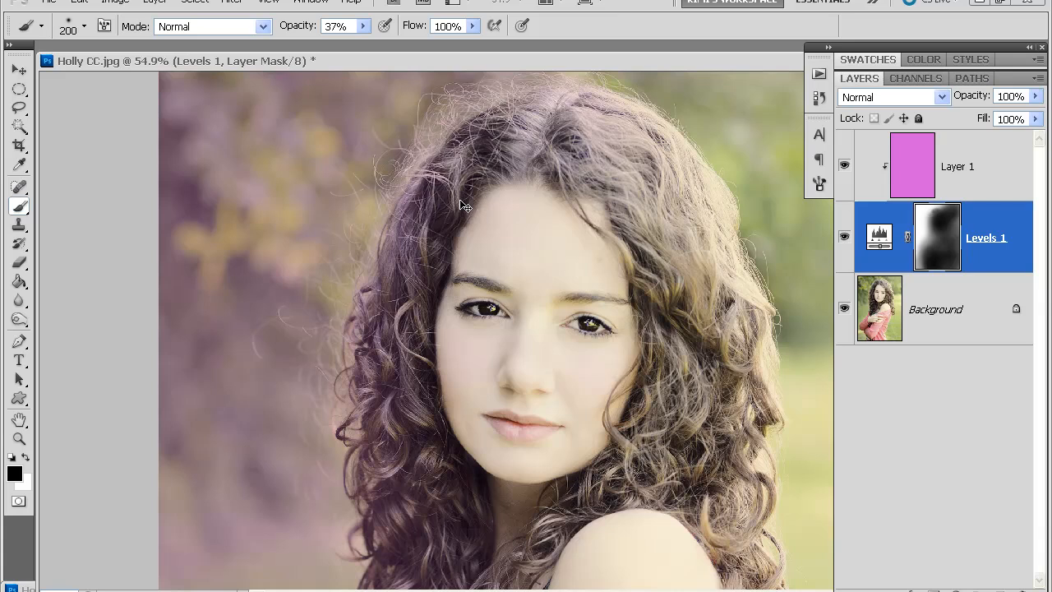
mouse_move(530, 137)
left_mouse_down()
mouse_move(493, 164)
mouse_move(548, 123)
mouse_move(497, 139)
mouse_move(444, 174)
mouse_move(458, 189)
mouse_move(408, 302)
mouse_move(428, 211)
mouse_move(394, 420)
mouse_move(383, 339)
mouse_move(417, 538)
mouse_move(394, 463)
mouse_move(401, 517)
mouse_move(403, 482)
mouse_move(448, 499)
mouse_move(462, 569)
mouse_move(441, 490)
mouse_move(463, 542)
left_mouse_up()
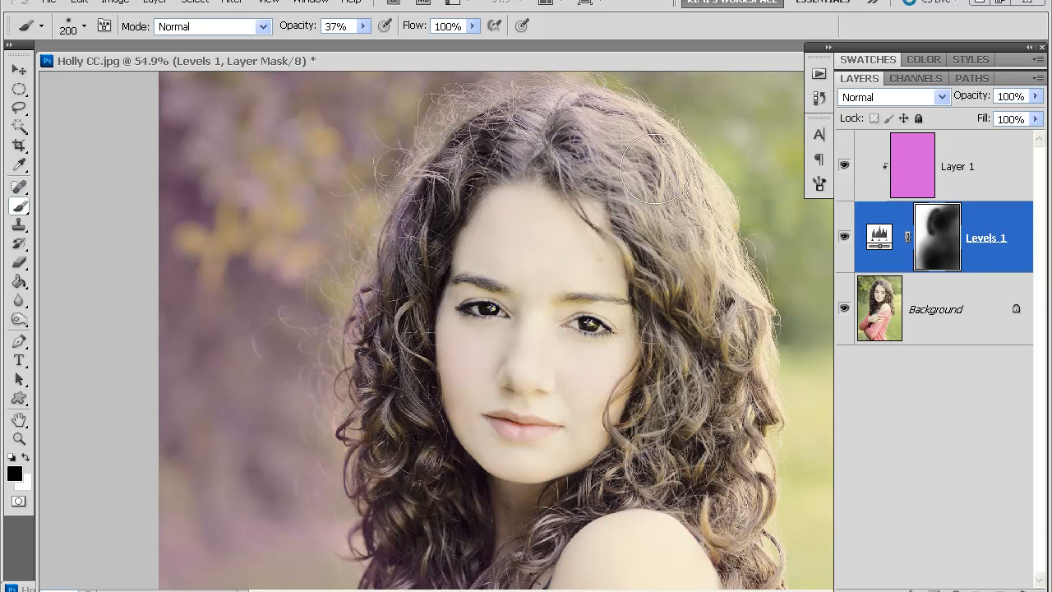
left_click_drag(471, 399, 472, 175)
mouse_move(406, 278)
left_mouse_down()
mouse_move(389, 306)
mouse_move(389, 454)
mouse_move(341, 535)
mouse_move(463, 371)
mouse_move(413, 258)
mouse_move(379, 230)
mouse_move(382, 125)
mouse_move(418, 277)
left_mouse_up()
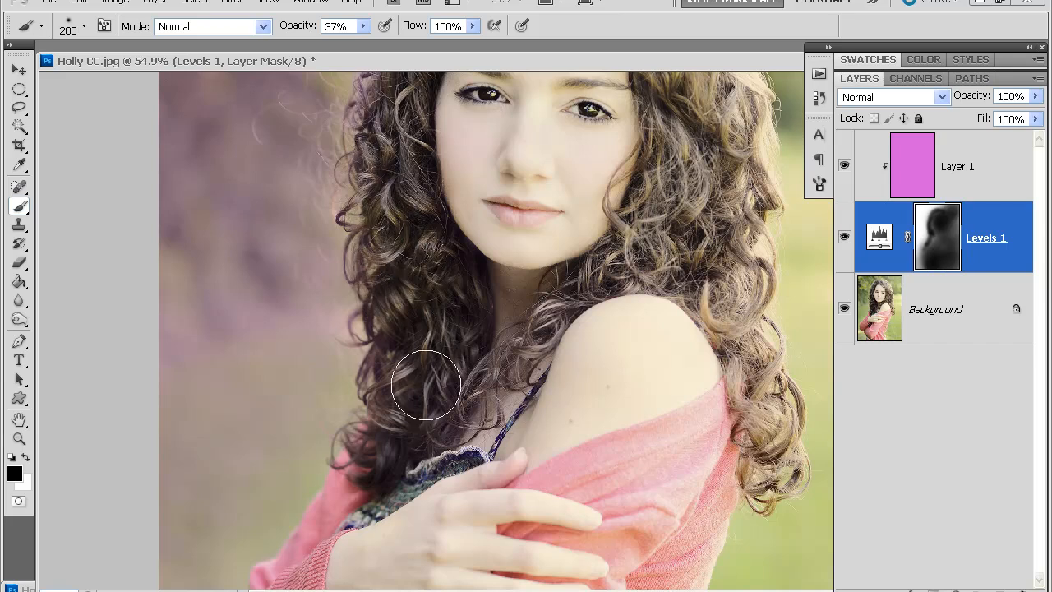
Clear the remaining pink tint from the sleeve of the folded arm by painting black on the Levels 1 mask at 200 px
scroll(425, 452, "down", 5)
mouse_move(258, 424)
left_mouse_down()
mouse_move(228, 479)
mouse_move(286, 409)
left_mouse_up()
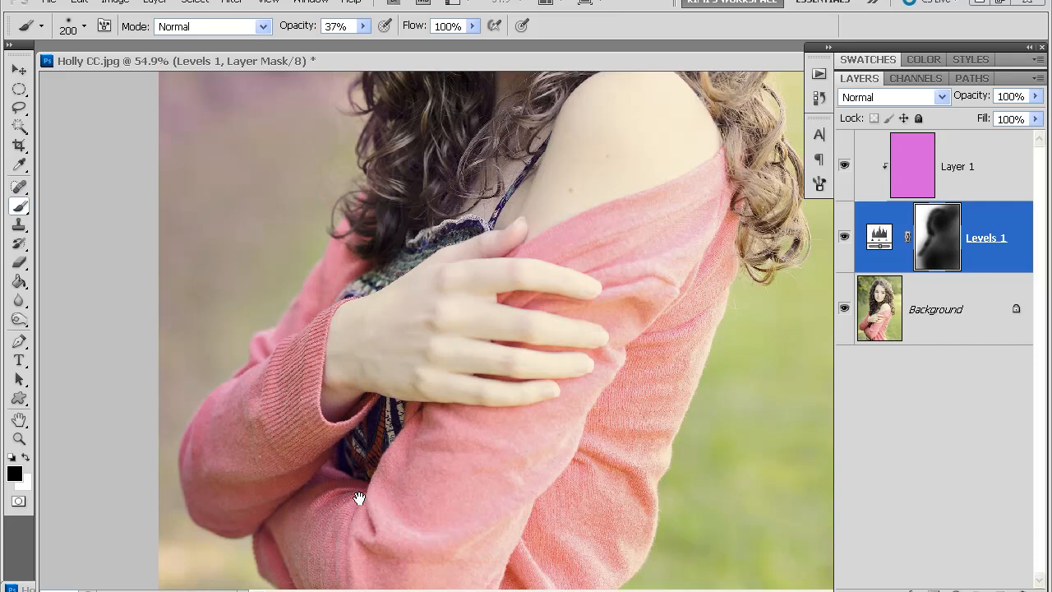
scroll(359, 498, "down", 3)
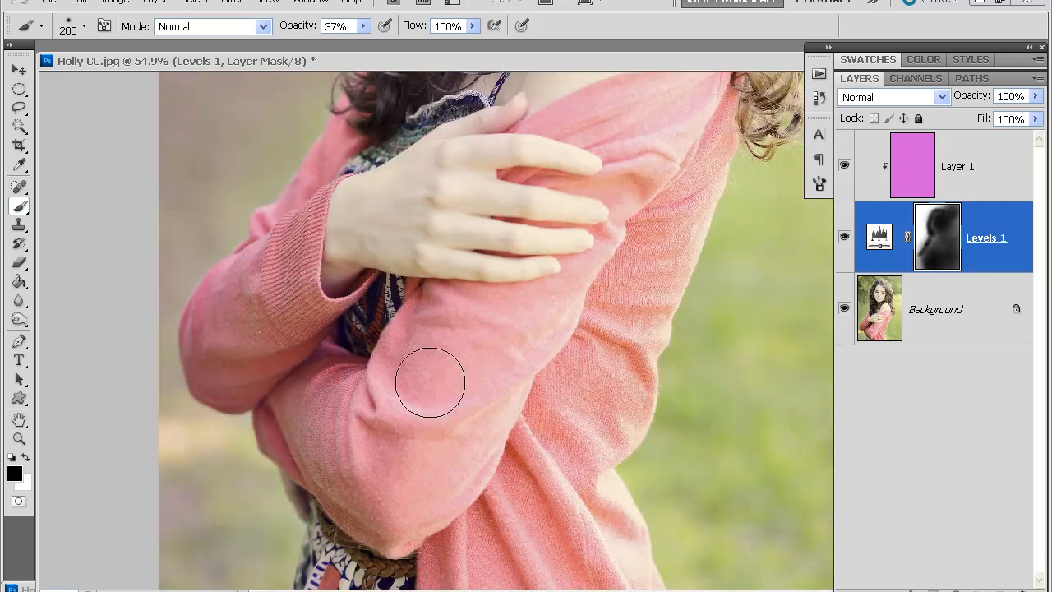
scroll(450, 324, "down", 3)
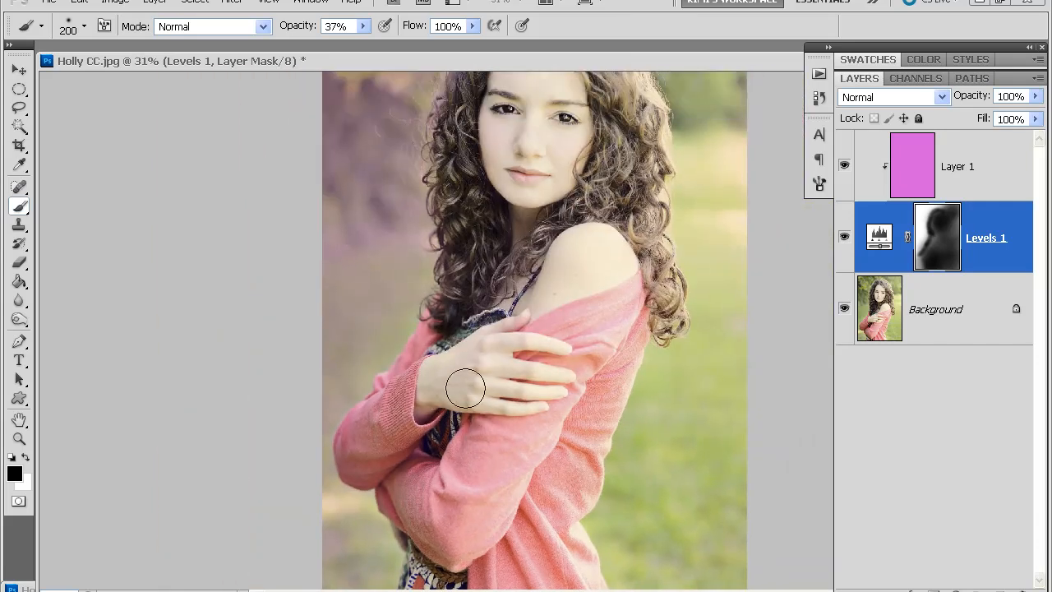
scroll(528, 337, "down", 2)
scroll(530, 350, "up", 1)
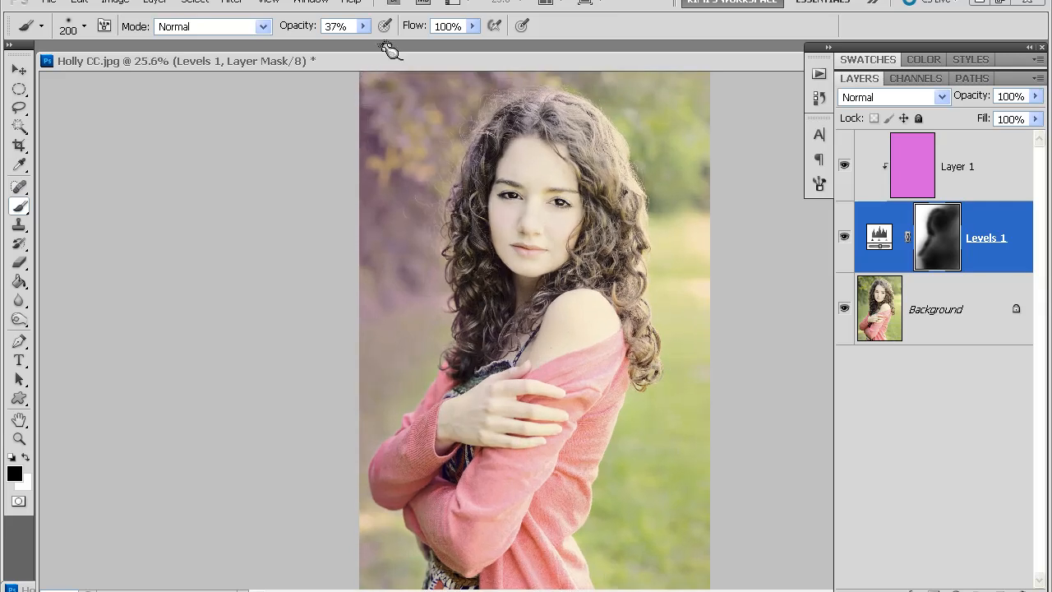
Paint white on the Levels 1 mask over the background at the photo's upper right, enlarging the brush from 150 to 300 px
key("bracketright")
key("bracketright")
key("bracketright")
key("x")
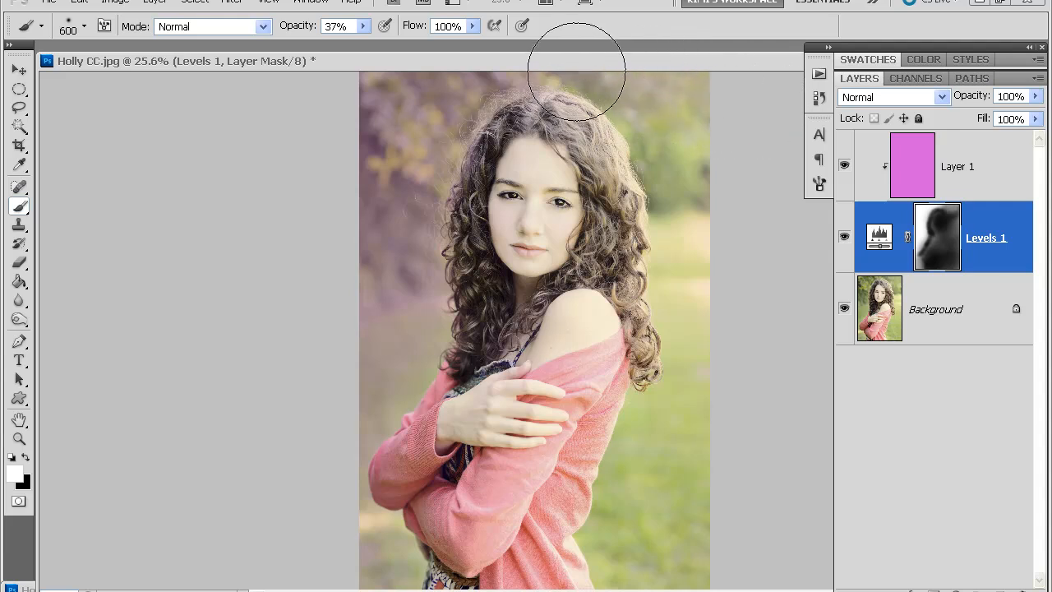
key("bracketleft")
key("bracketleft")
key("bracketleft")
key("bracketleft")
key("bracketleft")
key("bracketleft")
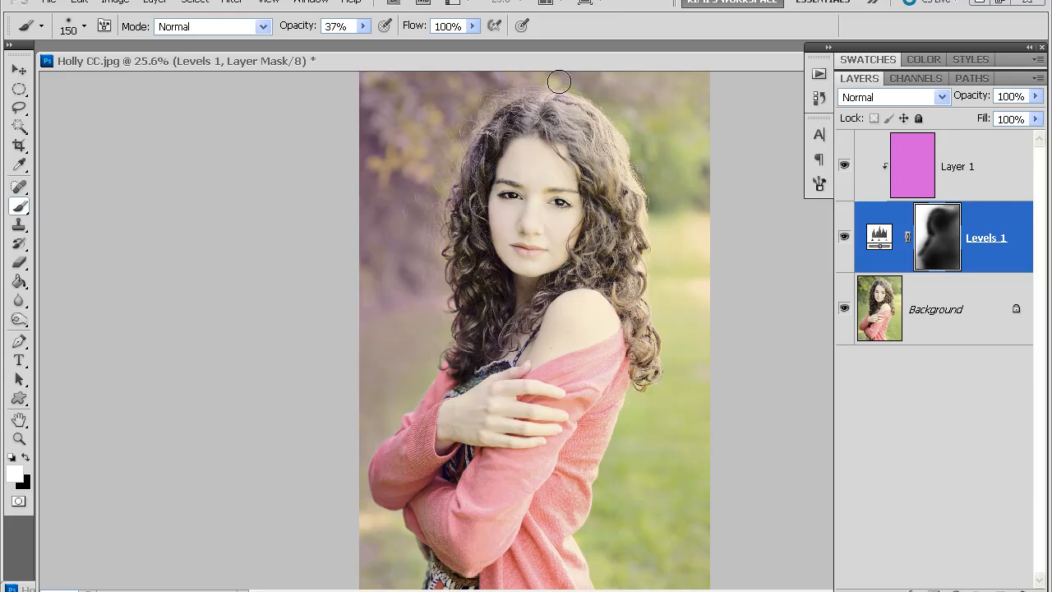
key("bracketright")
key("bracketright")
key("bracketright")
key("bracketright")
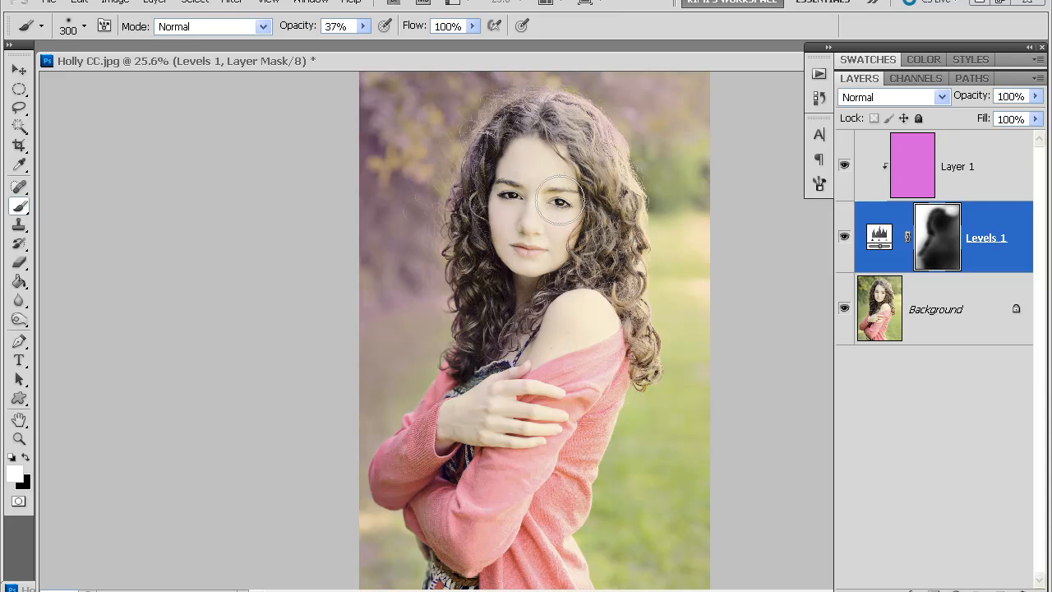
Lower Layer 1's opacity to 27% and paint black on the Levels 1 mask over the upper-right hair and adjoining background
key("x")
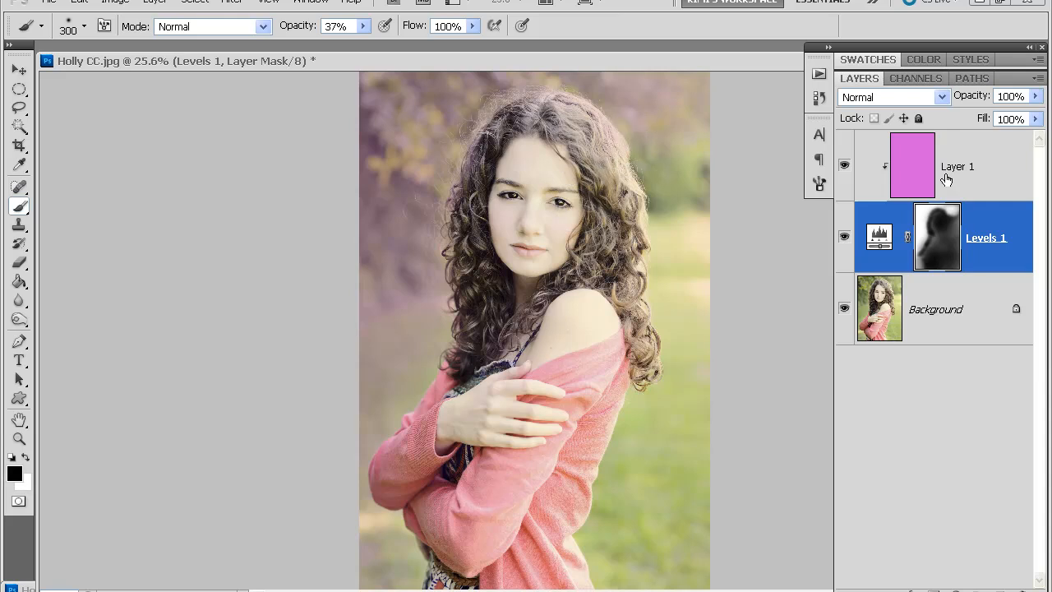
left_click(985, 161)
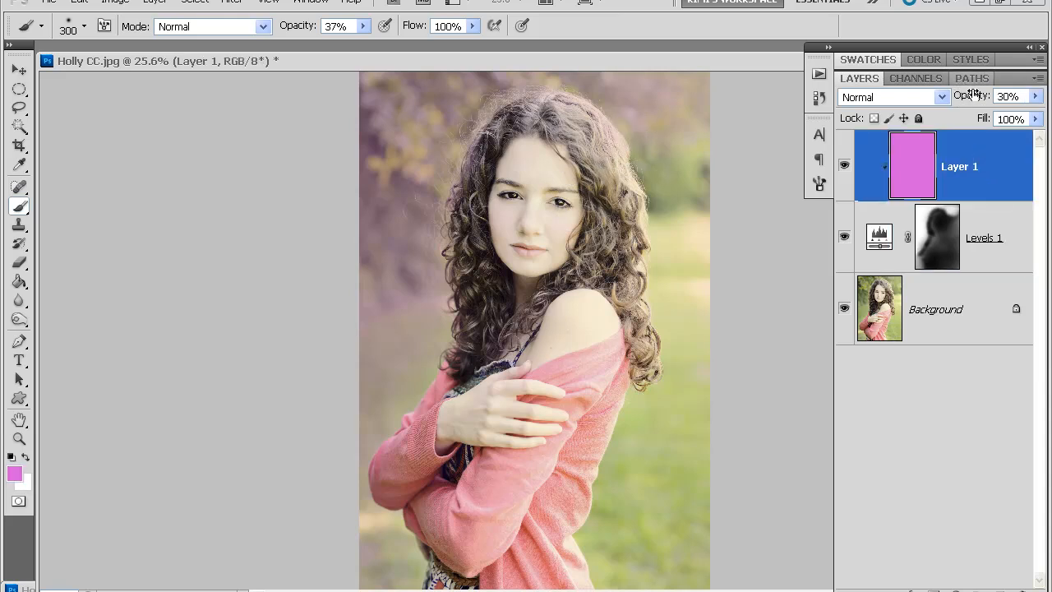
mouse_move(972, 99)
left_mouse_down()
mouse_move(986, 100)
mouse_move(977, 101)
left_mouse_up()
left_click(933, 238)
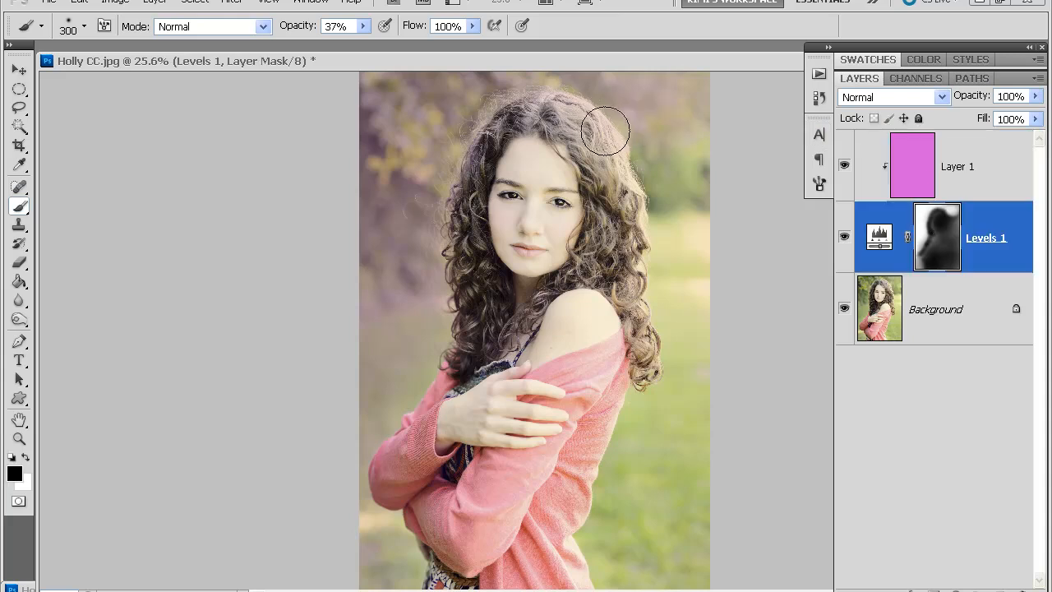
mouse_move(681, 116)
left_mouse_down()
mouse_move(692, 143)
mouse_move(644, 135)
mouse_move(732, 88)
mouse_move(642, 103)
mouse_move(685, 77)
left_mouse_up()
Stamp all visible layers into a new top layer and delete Layer 1, Levels 1 and the Background
left_click(980, 163)
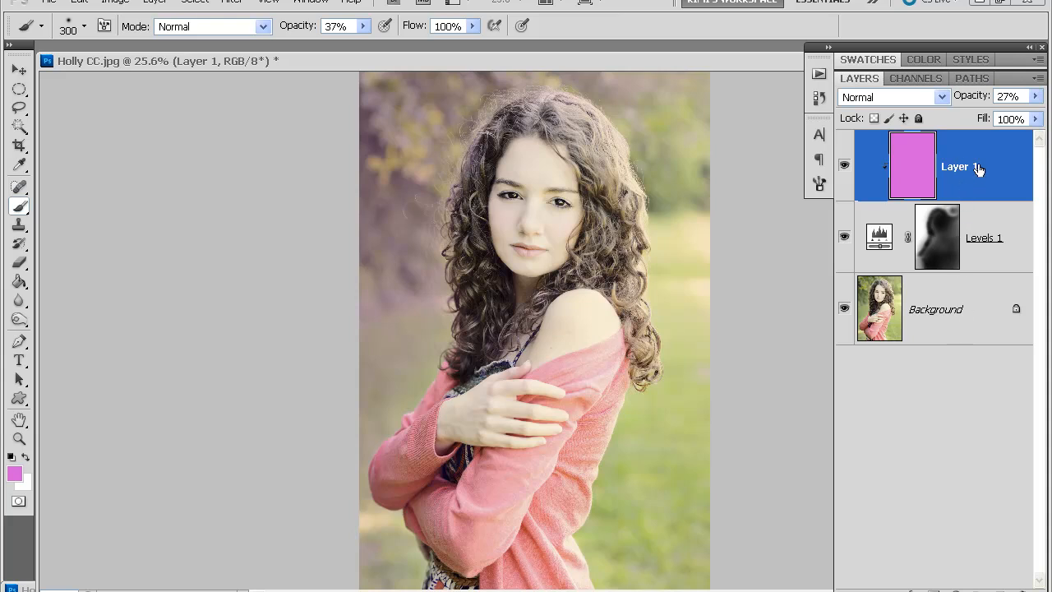
key("ctrl+shift+alt+e")
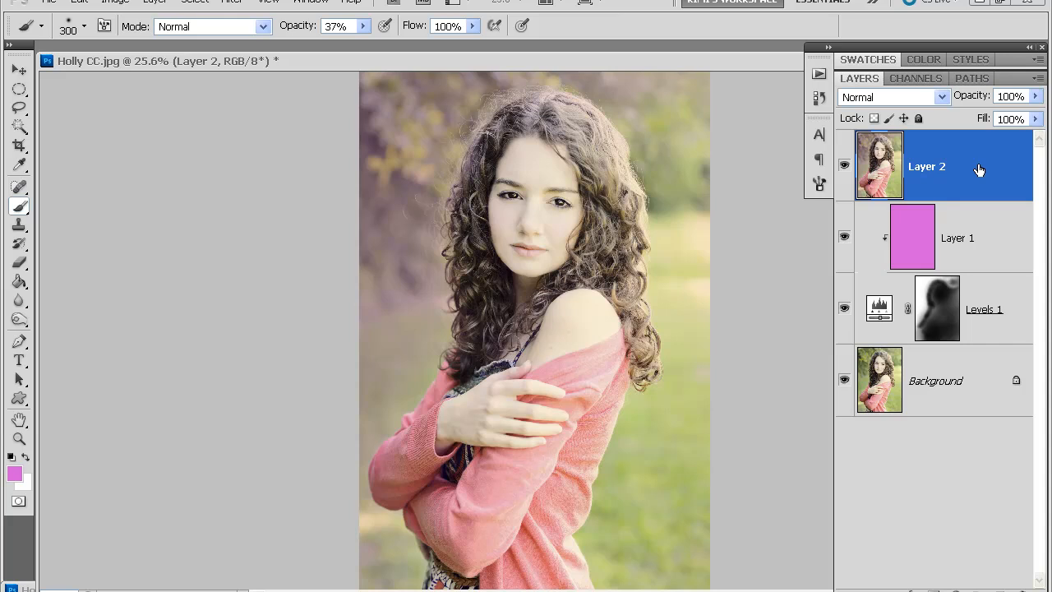
left_click(983, 235)
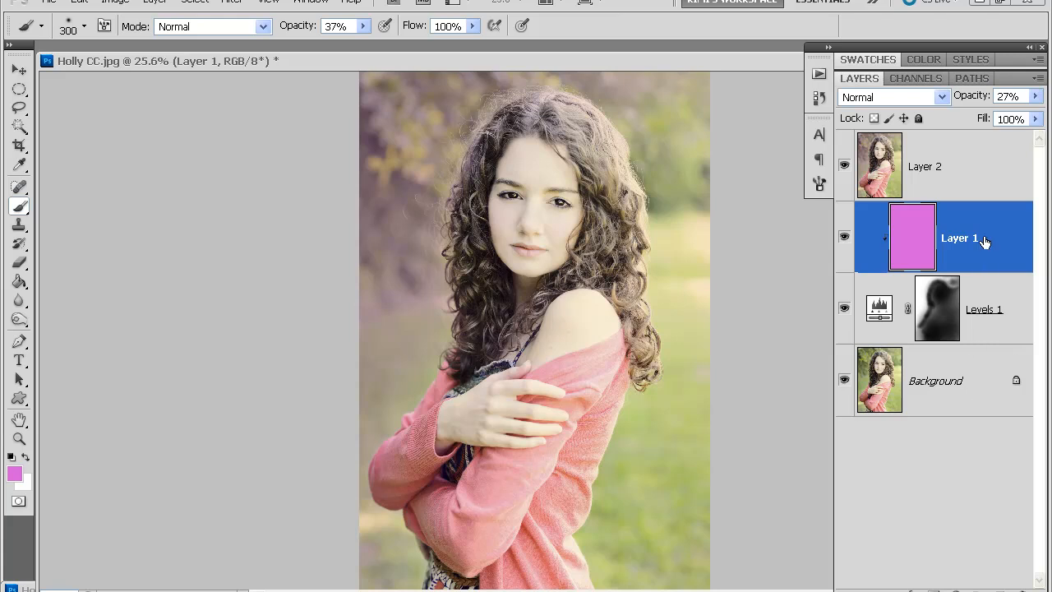
left_click(945, 399, "shift")
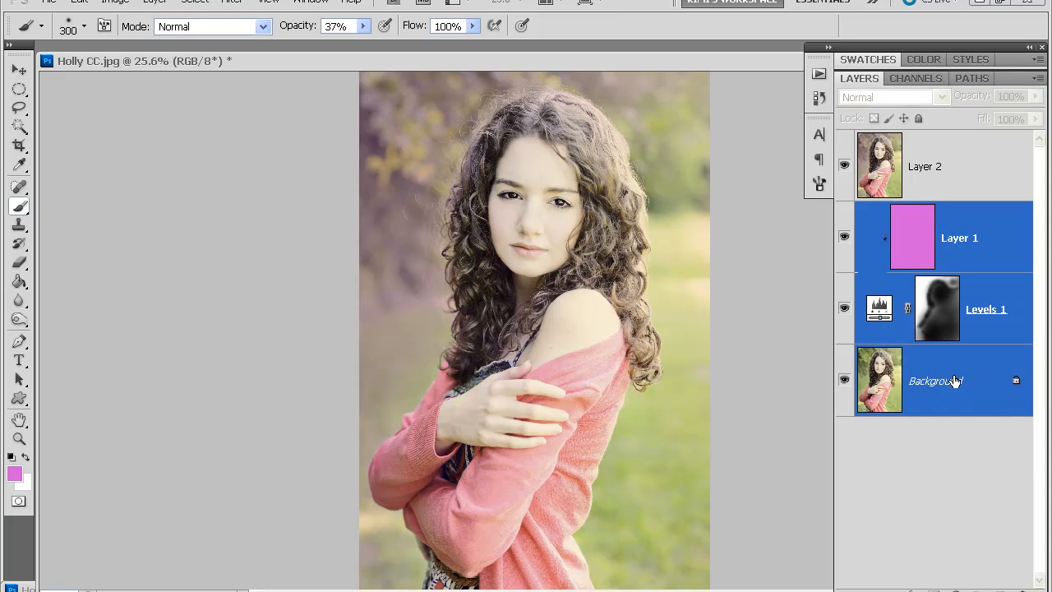
right_click(960, 373)
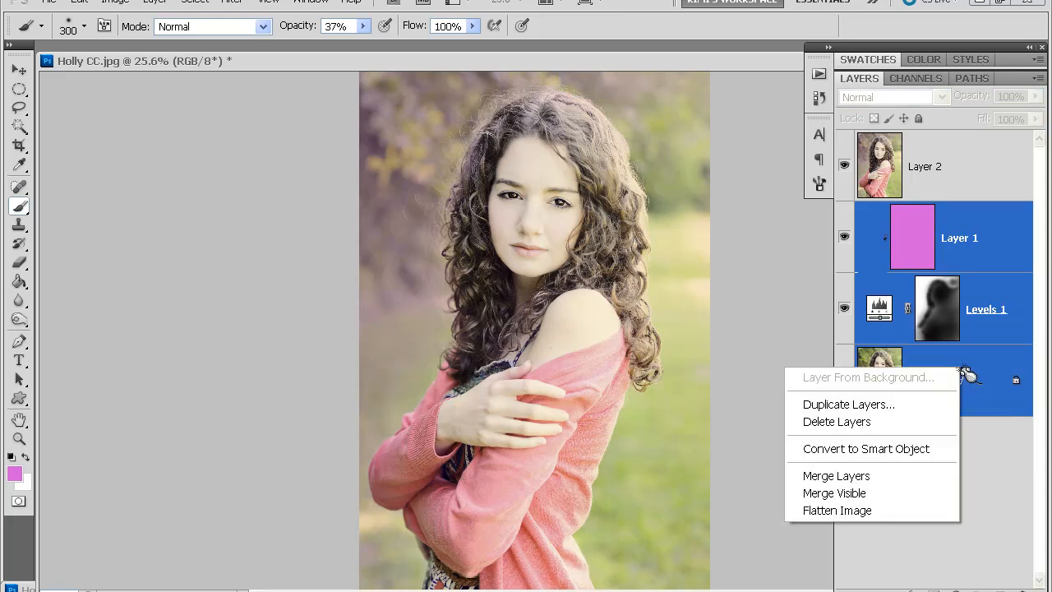
left_click(922, 422)
left_click(845, 166)
left_click(845, 167)
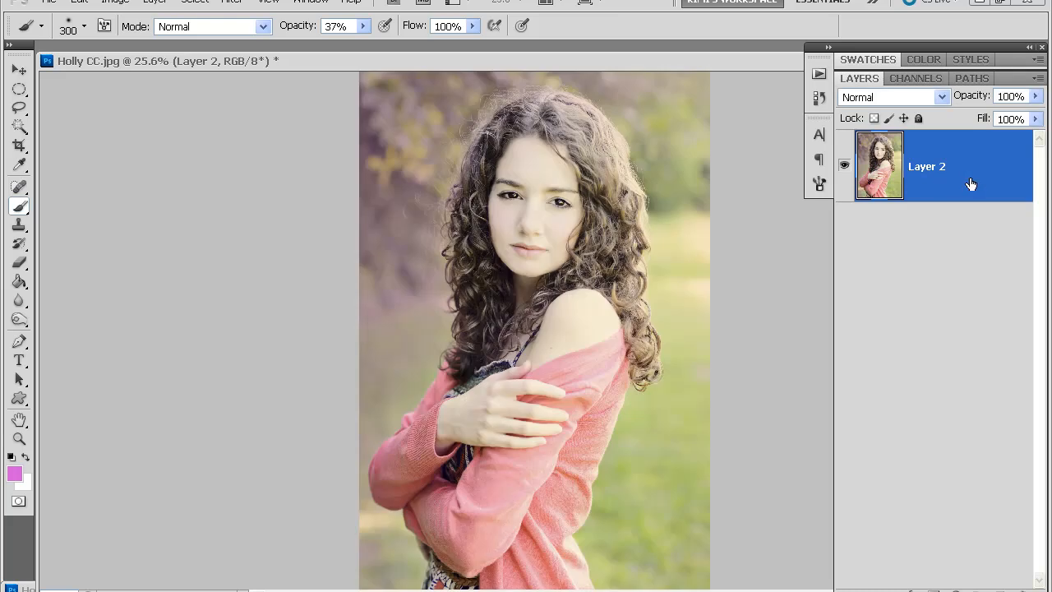